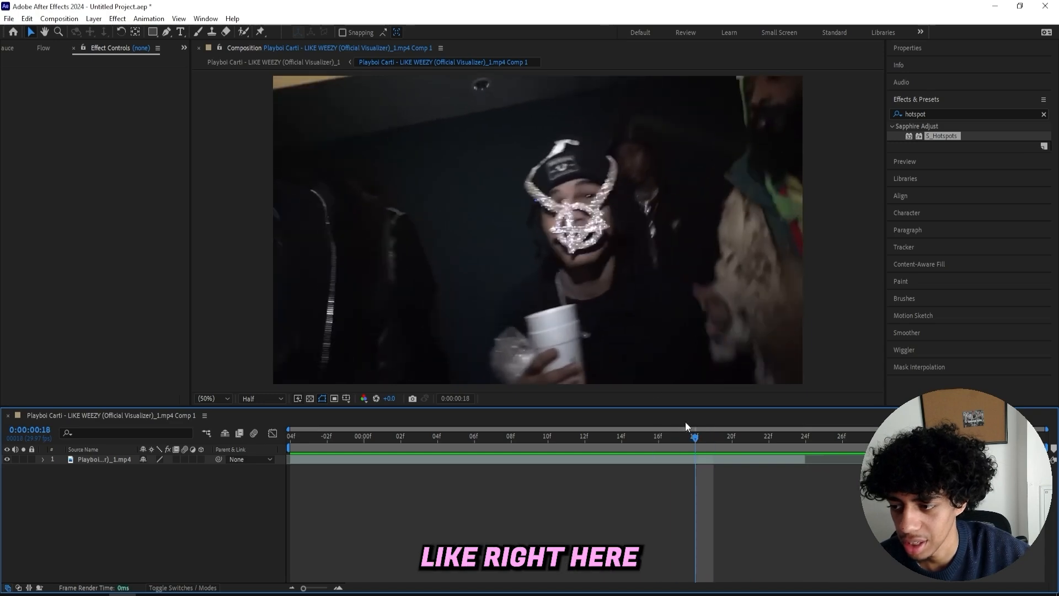
# - Select the video layer and bring up the Effect Controls panel for it
pyautogui.press('space')
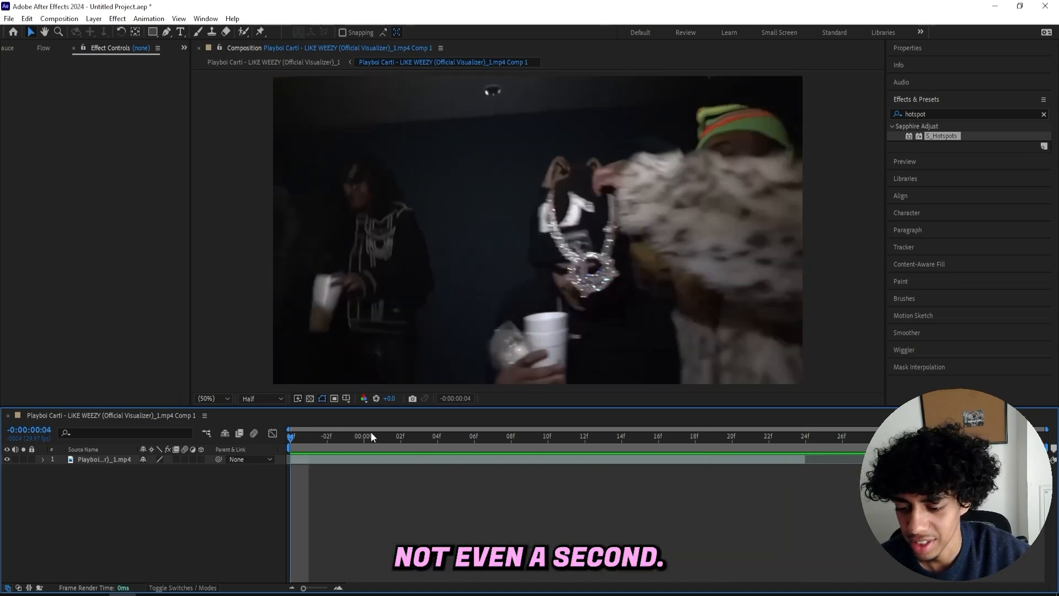
pyautogui.click(356, 459)
pyautogui.click(938, 112)
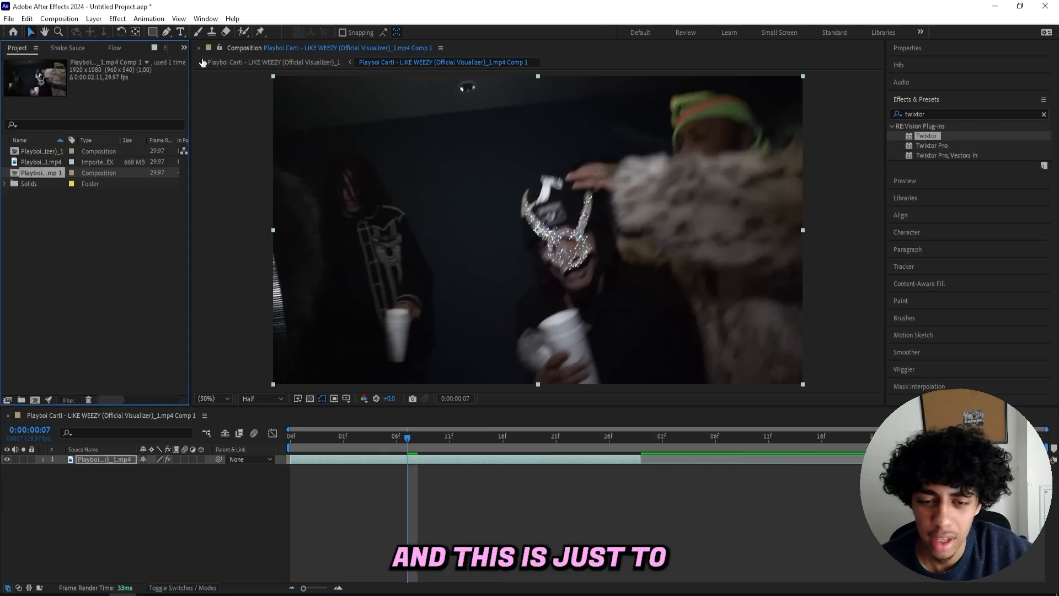
pyautogui.click(184, 48)
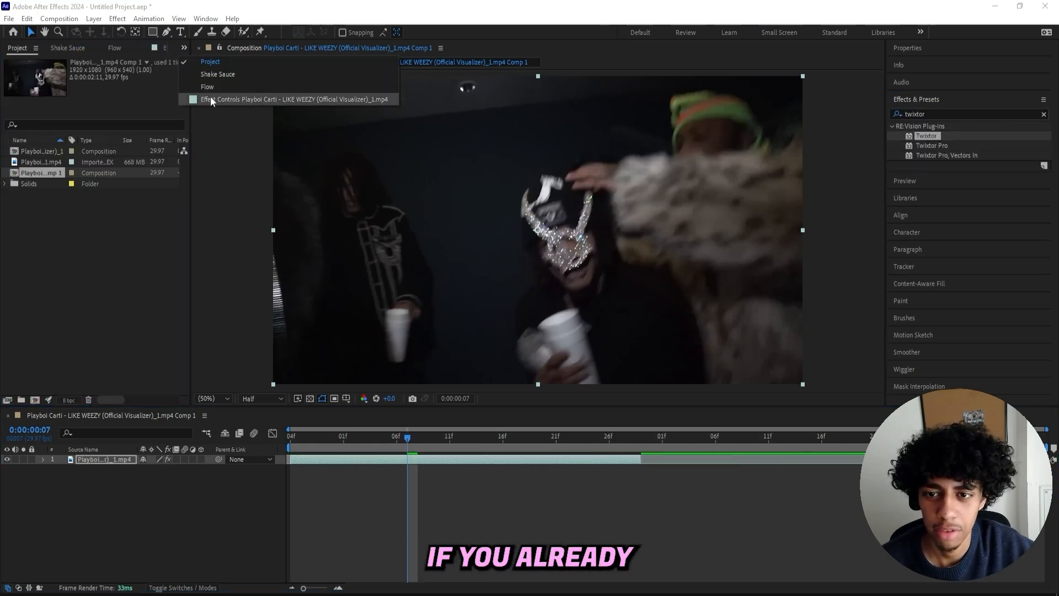
pyautogui.click(211, 97)
# - Keyframe Twixtor's Speed % near frame 6 and enter a new speed value at frame 7 for a slow-motion section
pyautogui.moveTo(420, 427); pyautogui.dragTo(396, 431)
pyautogui.rightClick(56, 233)
pyautogui.click(34, 227)
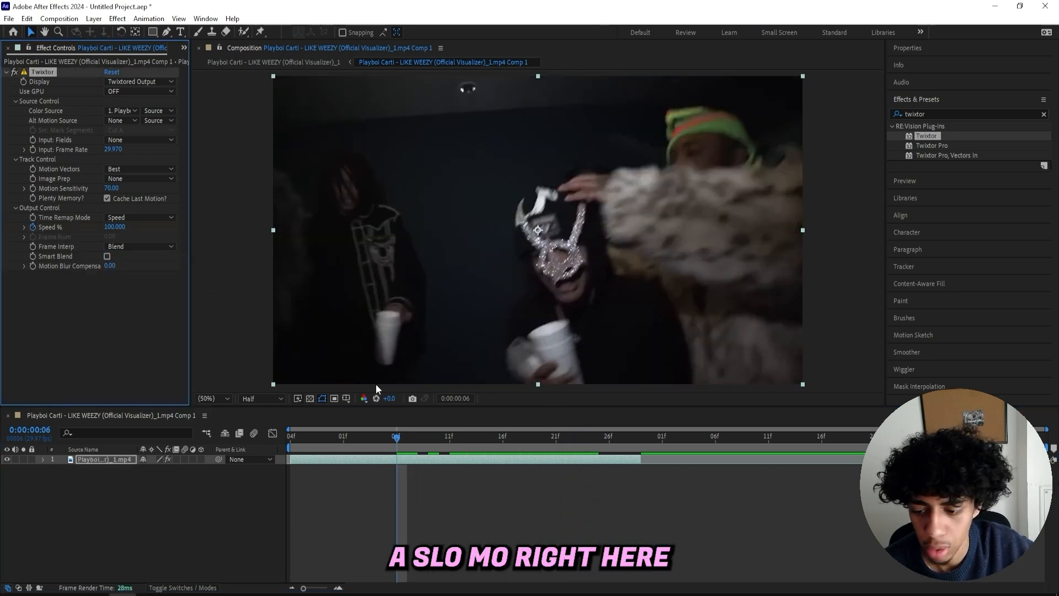
pyautogui.click(406, 436)
pyautogui.click(116, 227)
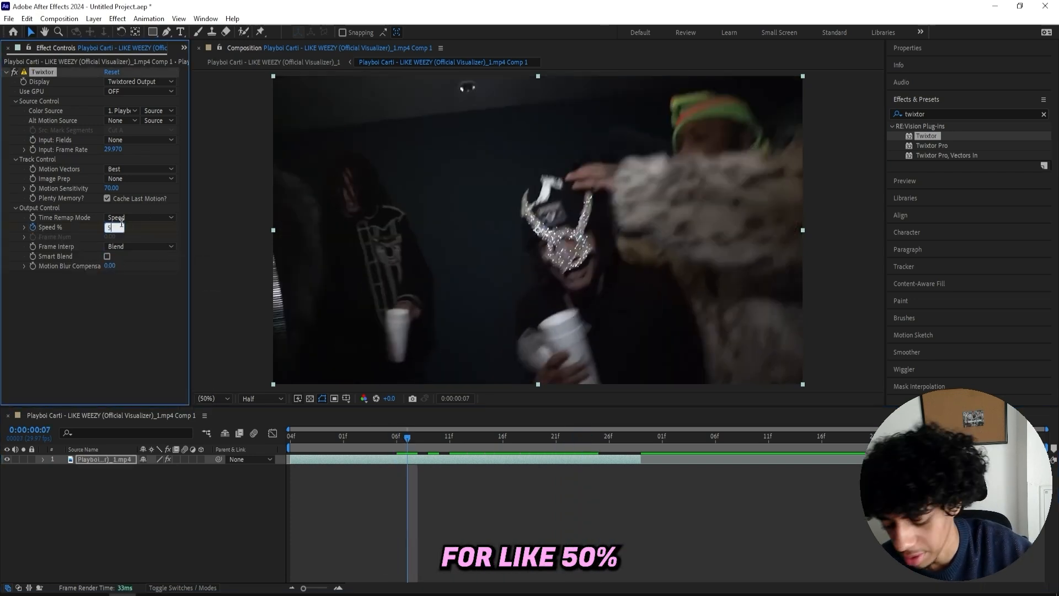
# - Return to the start of the timeline and play back the slow-motion section
pyautogui.moveTo(790, 434); pyautogui.dragTo(265, 437)
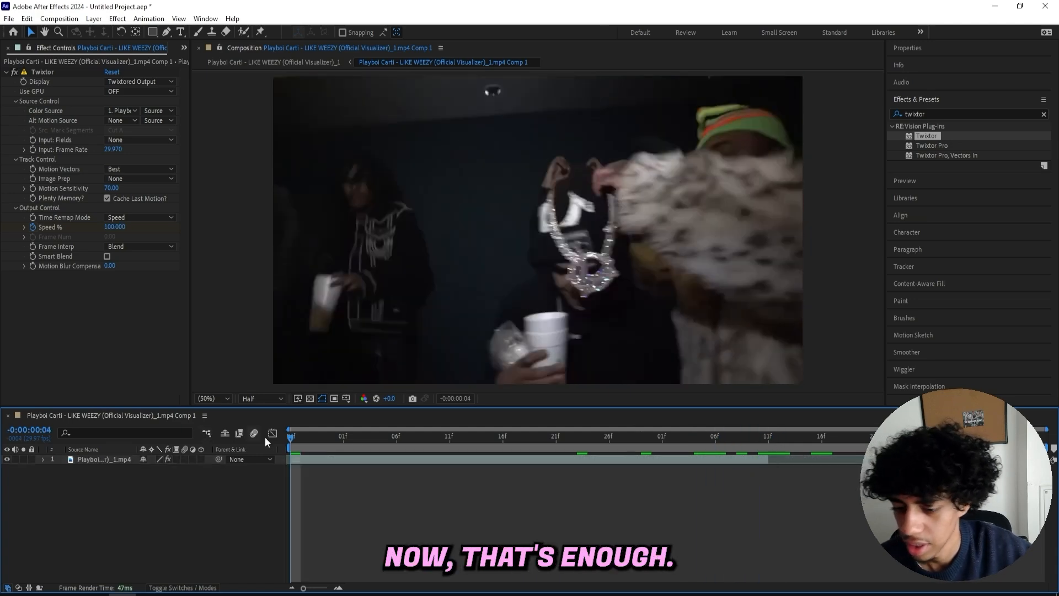
pyautogui.press('space')
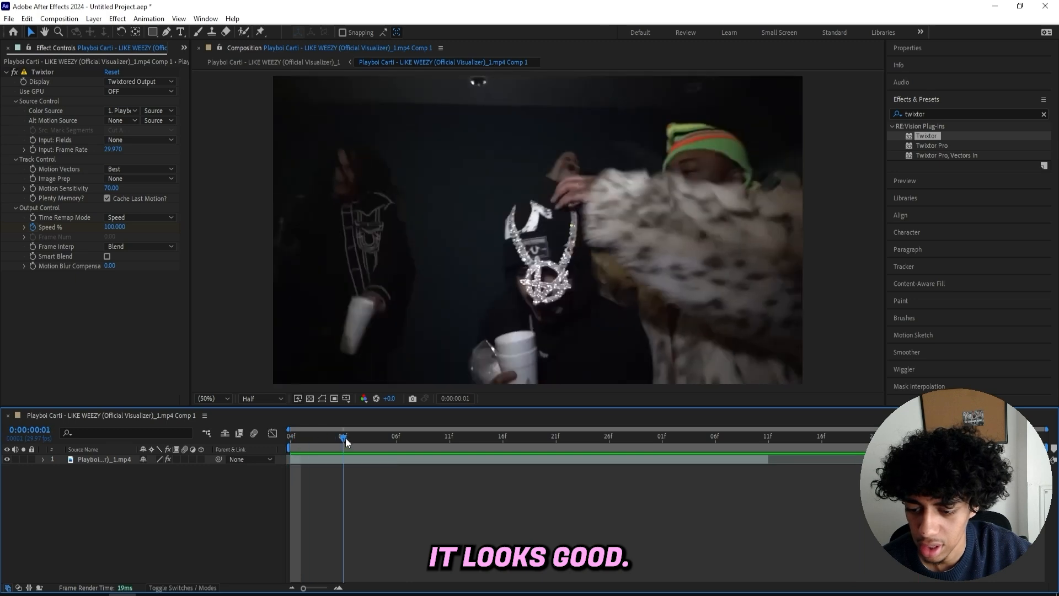
# - Add a new adjustment layer to the composition
pyautogui.rightClick(360, 498)
pyautogui.moveTo(402, 364)
pyautogui.click(546, 456)
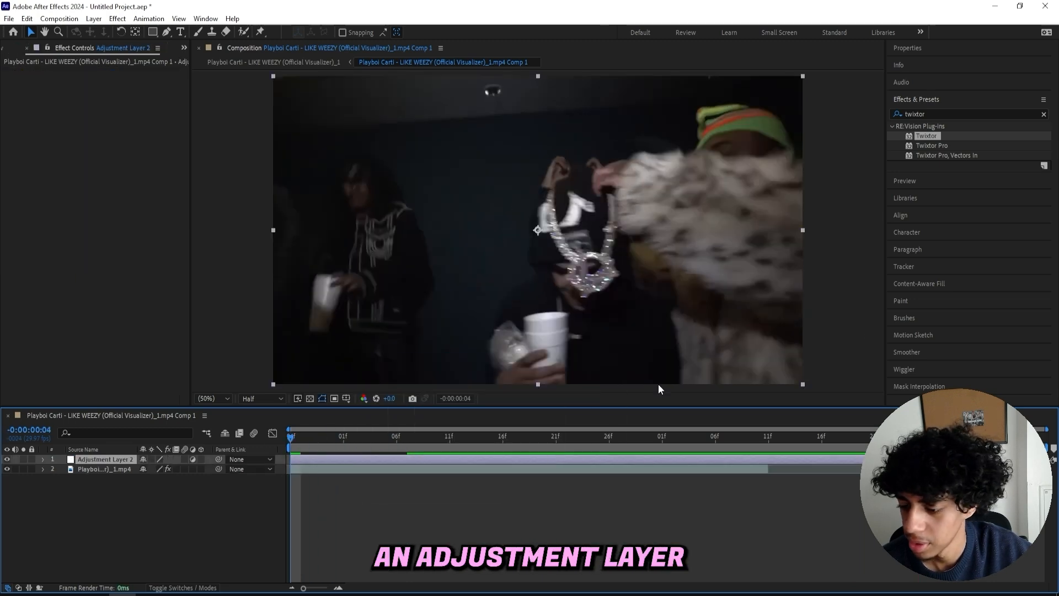
# - Search the effects for hots and apply Sapphire S_Hotspots to the adjustment layer
pyautogui.click(946, 109)
pyautogui.write('hots')
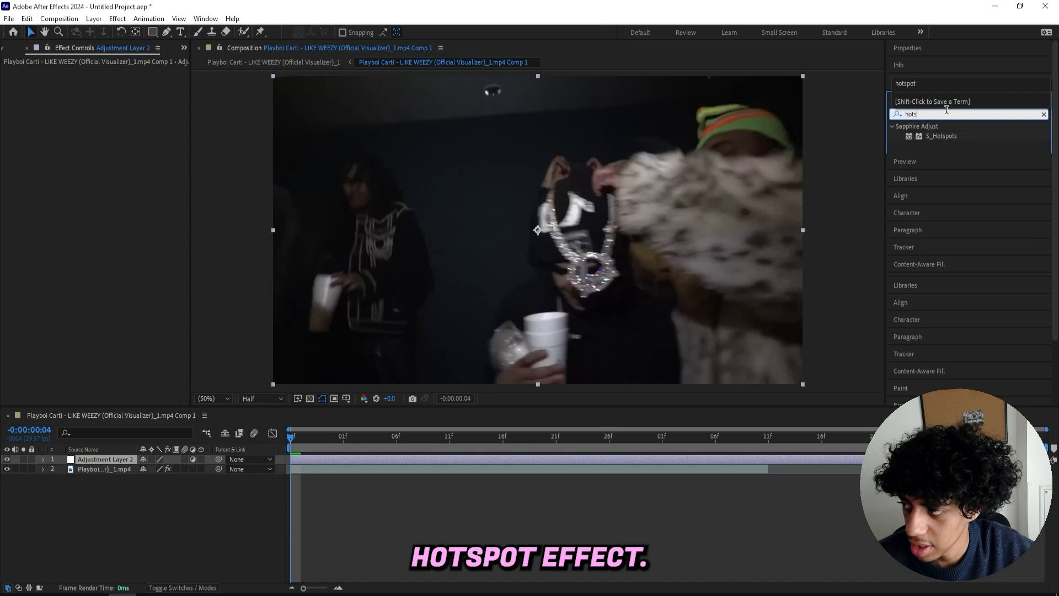
pyautogui.moveTo(941, 136); pyautogui.dragTo(507, 108)
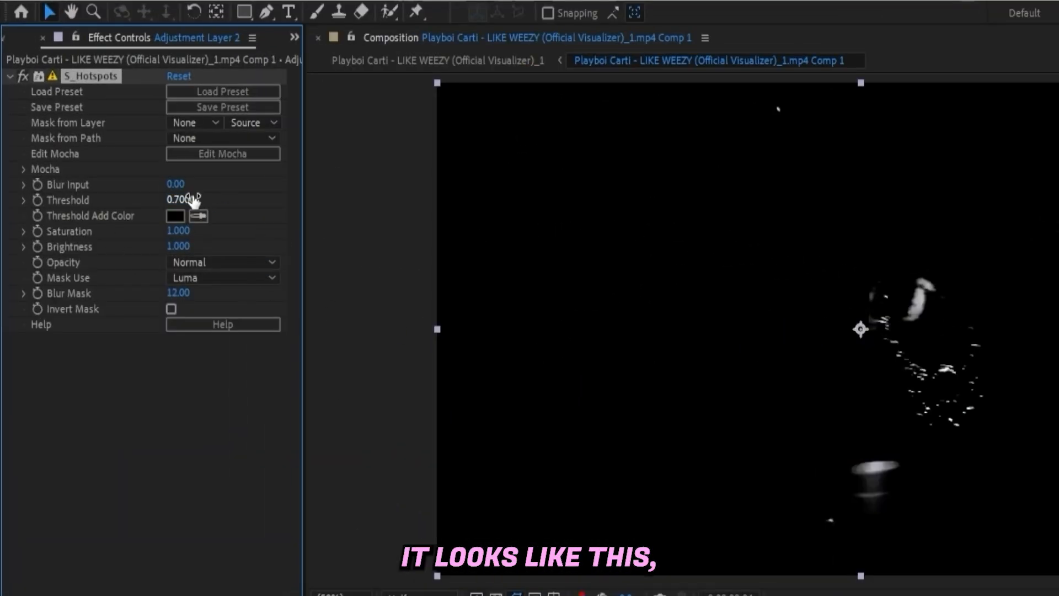
# - Keyframe the S_Hotspots Threshold, setting it to 0 at the start of the timeline
pyautogui.moveTo(119, 204); pyautogui.dragTo(93, 204)
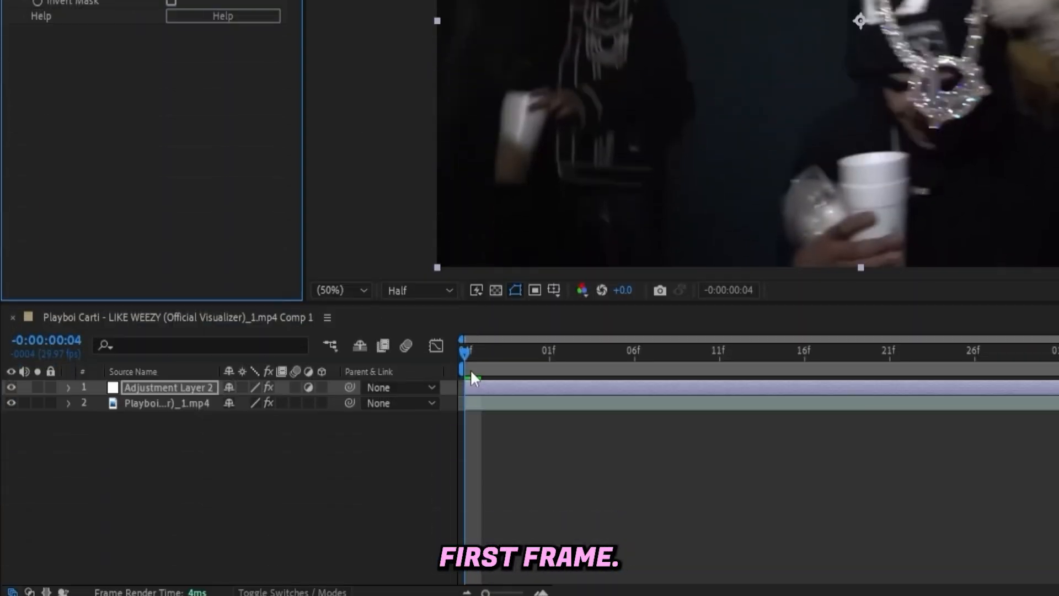
pyautogui.moveTo(469, 354); pyautogui.dragTo(391, 359)
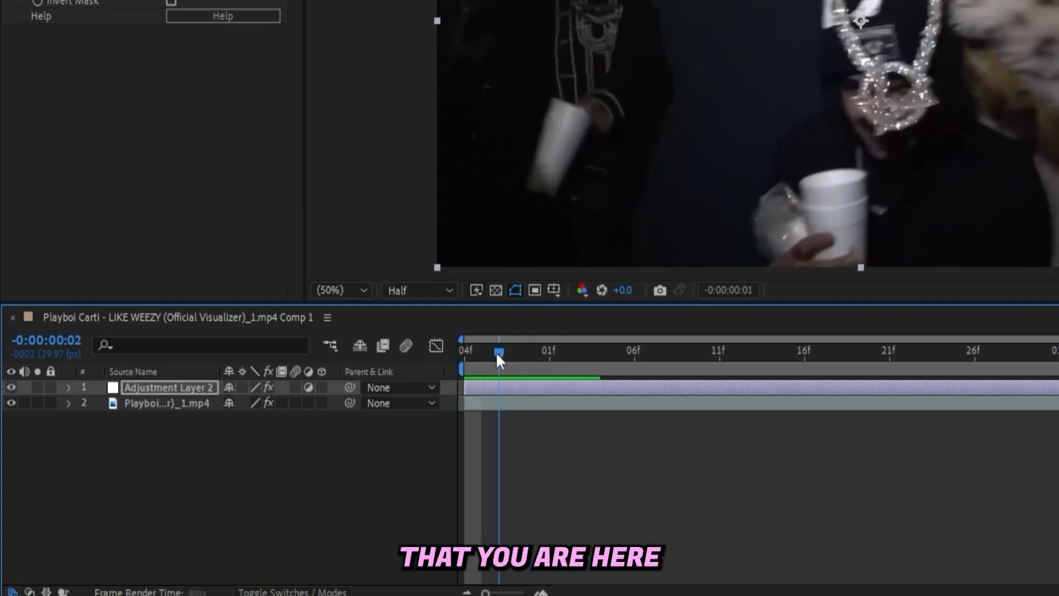
pyautogui.moveTo(496, 352); pyautogui.dragTo(456, 351)
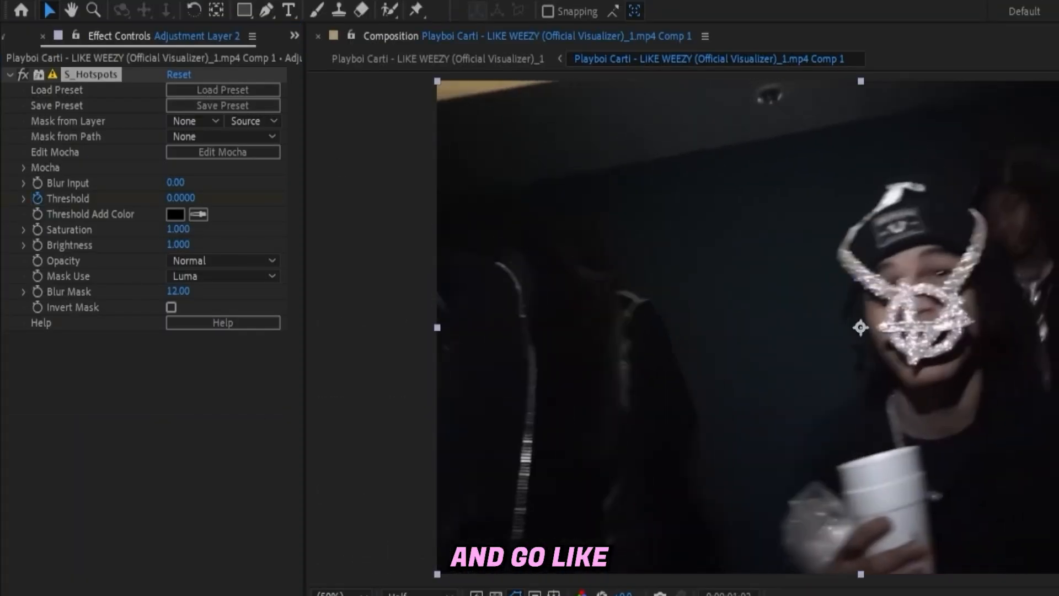
pyautogui.moveTo(181, 198); pyautogui.dragTo(219, 199)
pyautogui.hotkey('ctrl', 'shift', 'a')
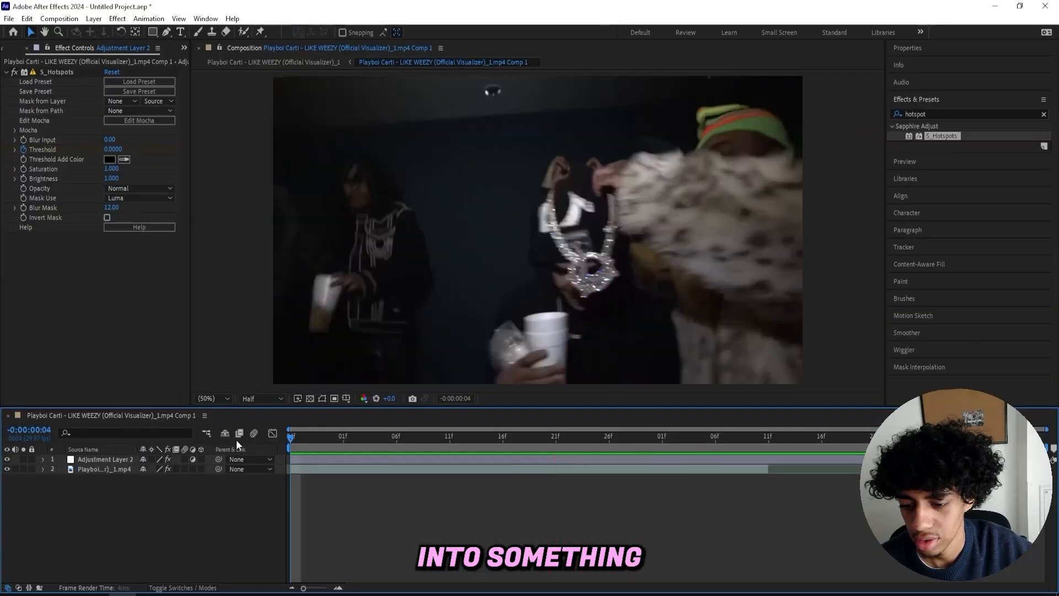
# - Reveal the adjustment layer's Threshold keyframes, select them and open the graph editor
pyautogui.click(335, 459)
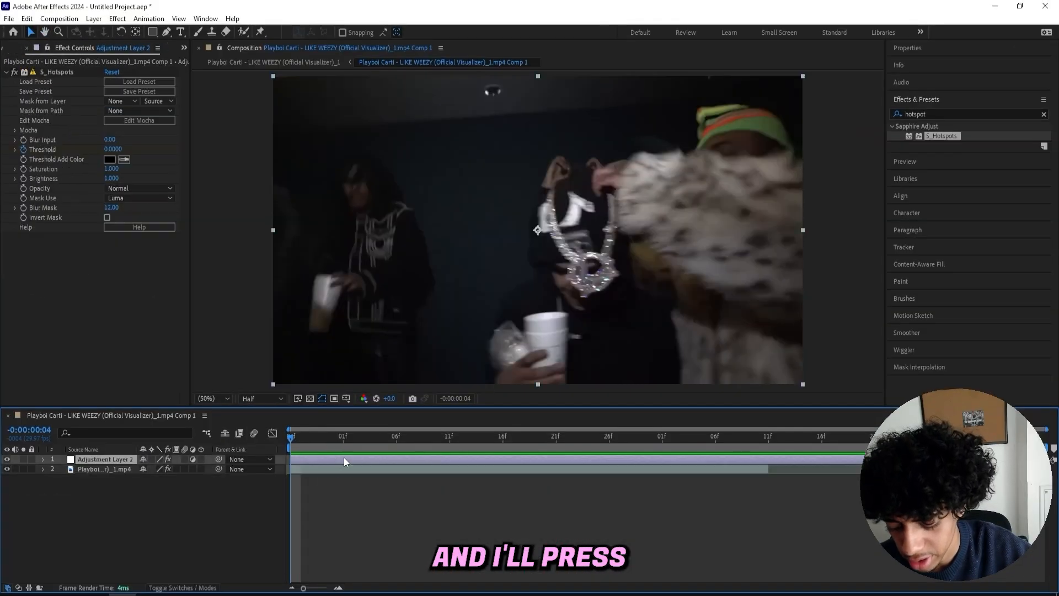
pyautogui.press('u')
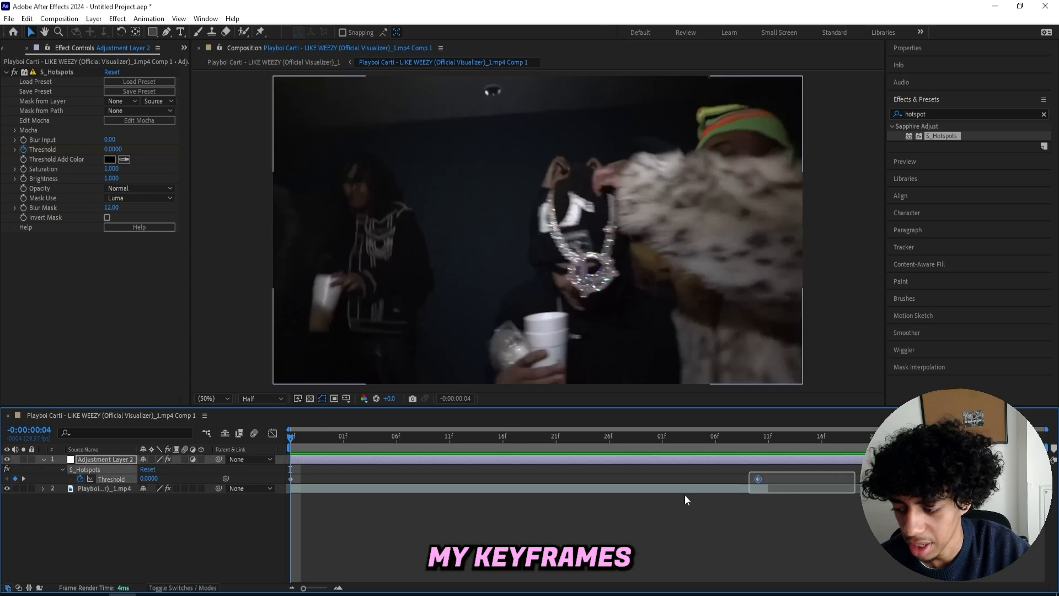
pyautogui.moveTo(300, 437); pyautogui.dragTo(482, 441)
pyautogui.hotkey('shift', 'F3')
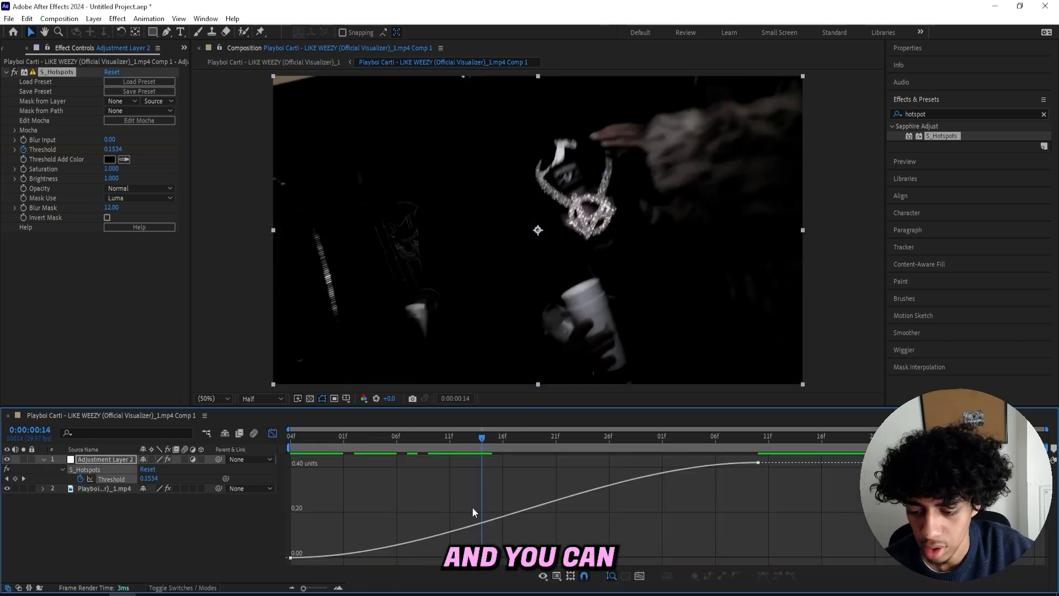
# - Reshape the Threshold speed curve so it stays low and ramps up sharply toward the second keyframe
pyautogui.click(492, 520)
pyautogui.moveTo(602, 464); pyautogui.dragTo(754, 517)
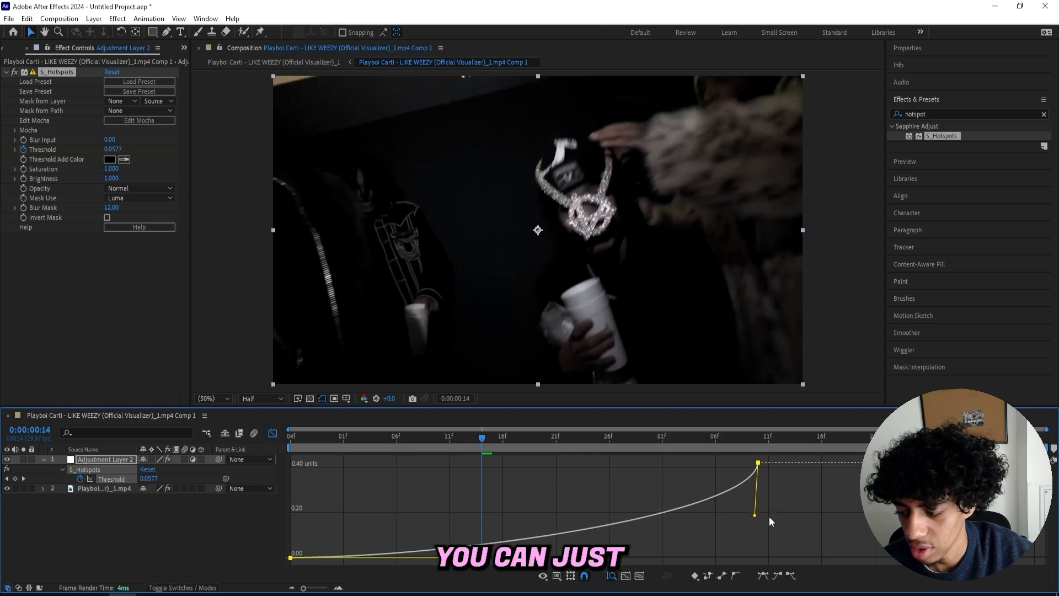
pyautogui.moveTo(450, 557); pyautogui.dragTo(502, 560)
pyautogui.moveTo(502, 560); pyautogui.dragTo(507, 560)
# - Return to the start and play back the hotspot ramp
pyautogui.moveTo(482, 438); pyautogui.dragTo(277, 438)
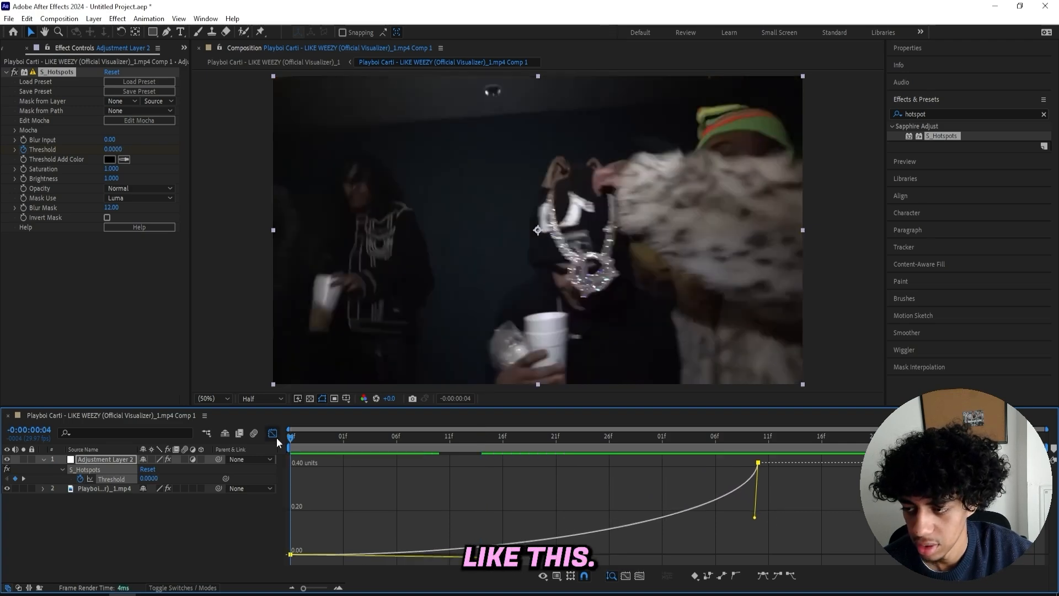
pyautogui.press('space')
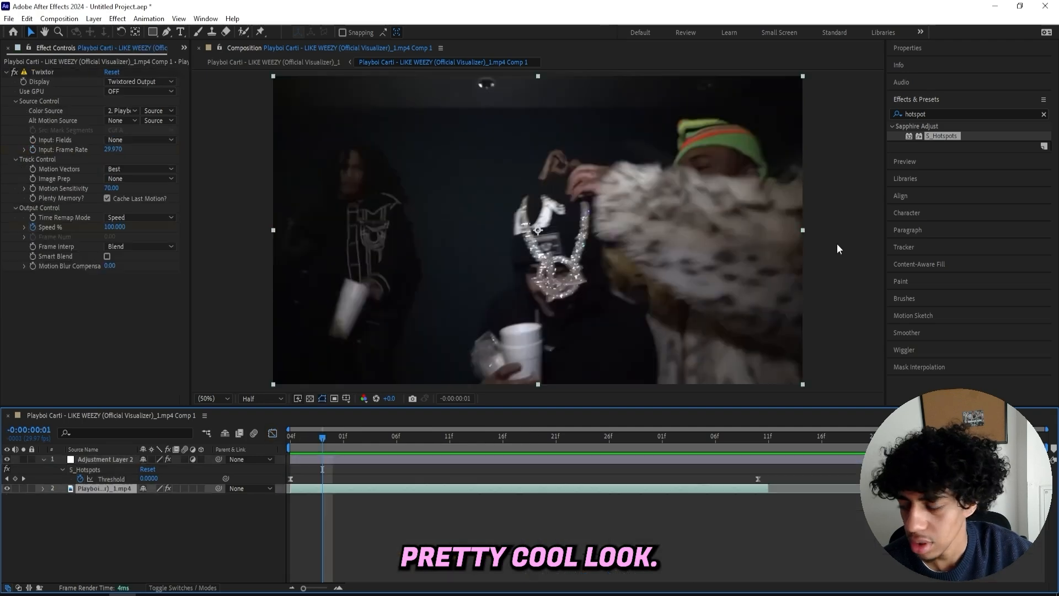
# - Search for Tint and apply the Tint effect to the adjustment layer
pyautogui.click(931, 115)
pyautogui.doubleClick(932, 115)
pyautogui.write('tin t')
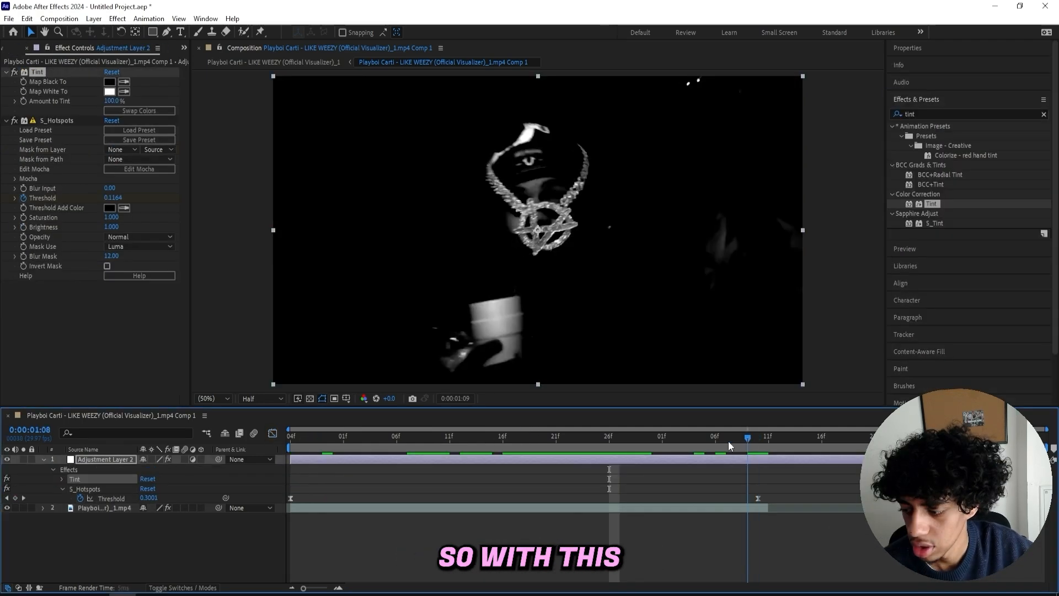
# - Keyframe Tint's Amount to Tint at 100% near frame 11 and at 0.0% near frame 9
pyautogui.moveTo(728, 441); pyautogui.dragTo(755, 438)
pyautogui.click(22, 100)
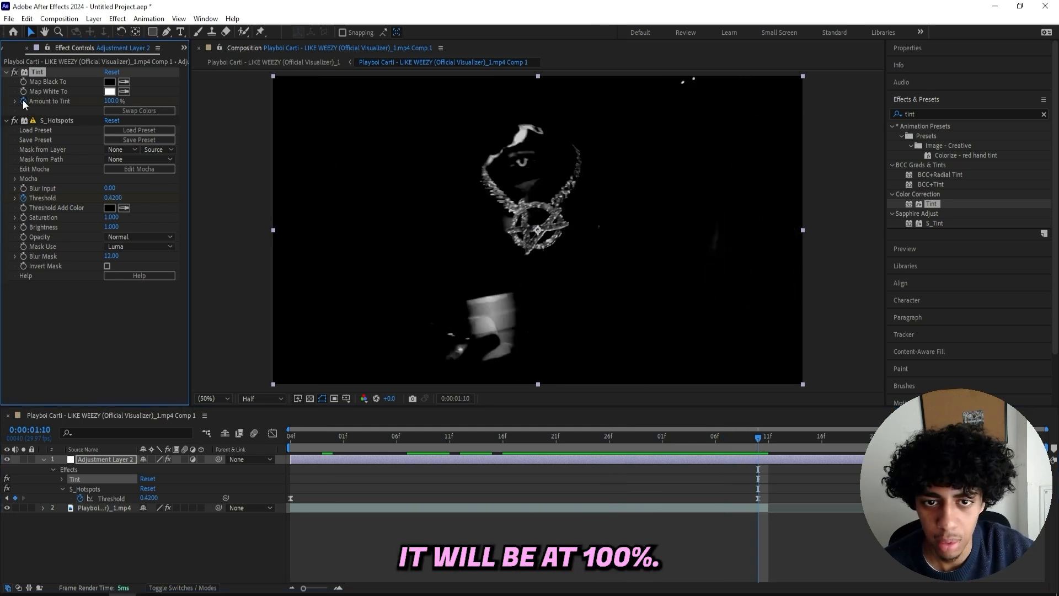
pyautogui.click(428, 436)
pyautogui.click(113, 103)
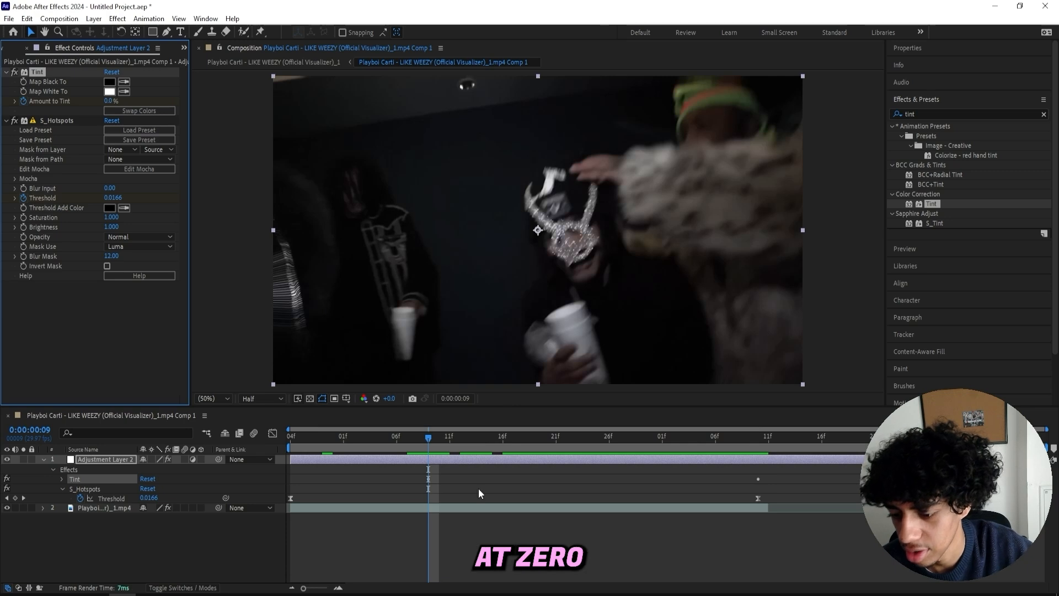
# - Return to the start of the timeline and play back the tint ramp
pyautogui.moveTo(430, 438); pyautogui.dragTo(322, 438)
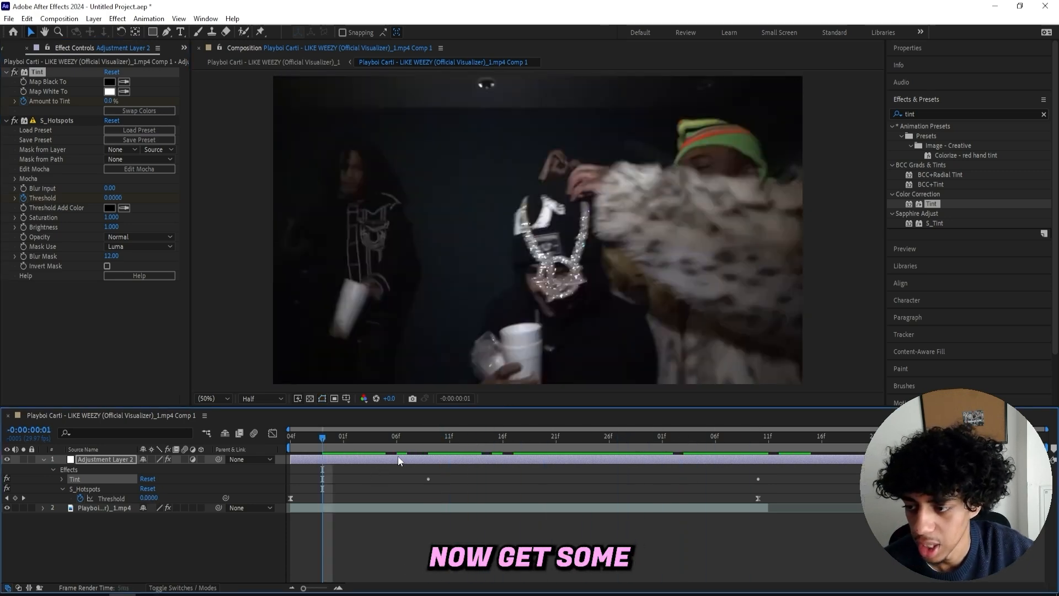
pyautogui.press('space')
pyautogui.press('space')
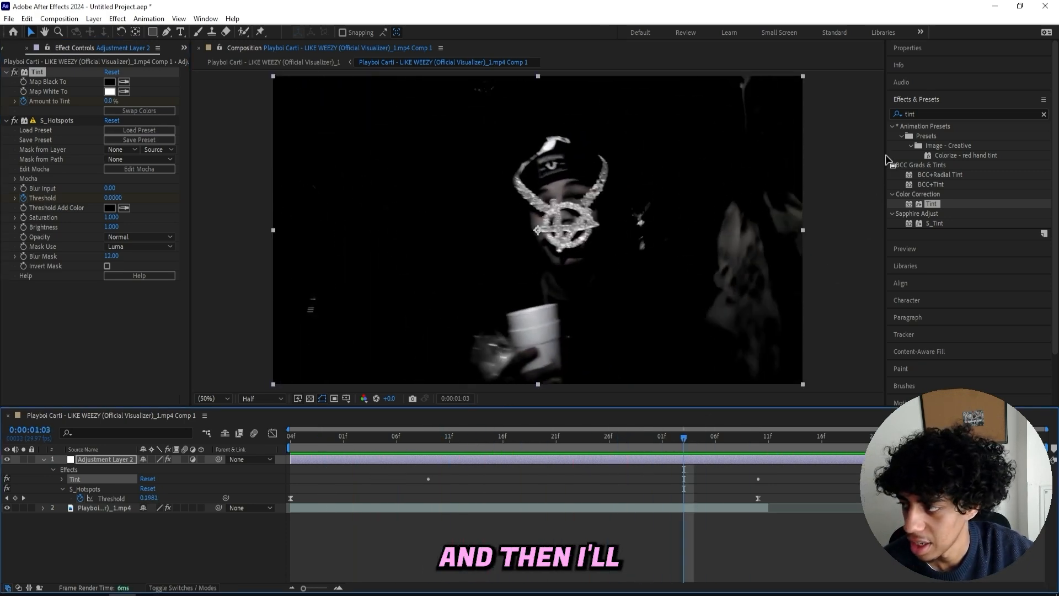
# - Search for directional bl and apply Directional Blur to the adjustment layer
pyautogui.click(921, 112)
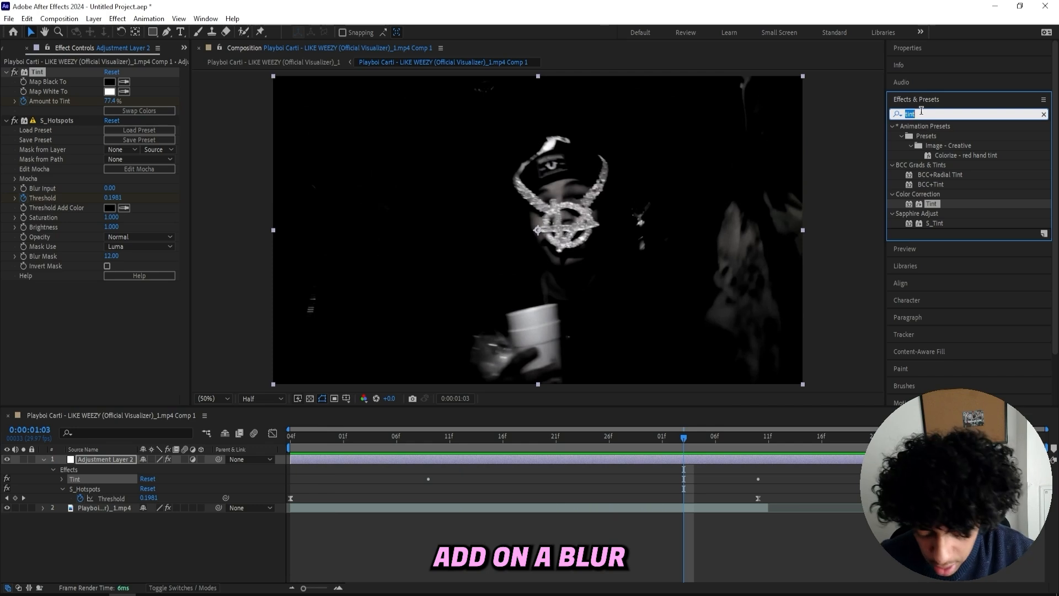
pyautogui.write('d')
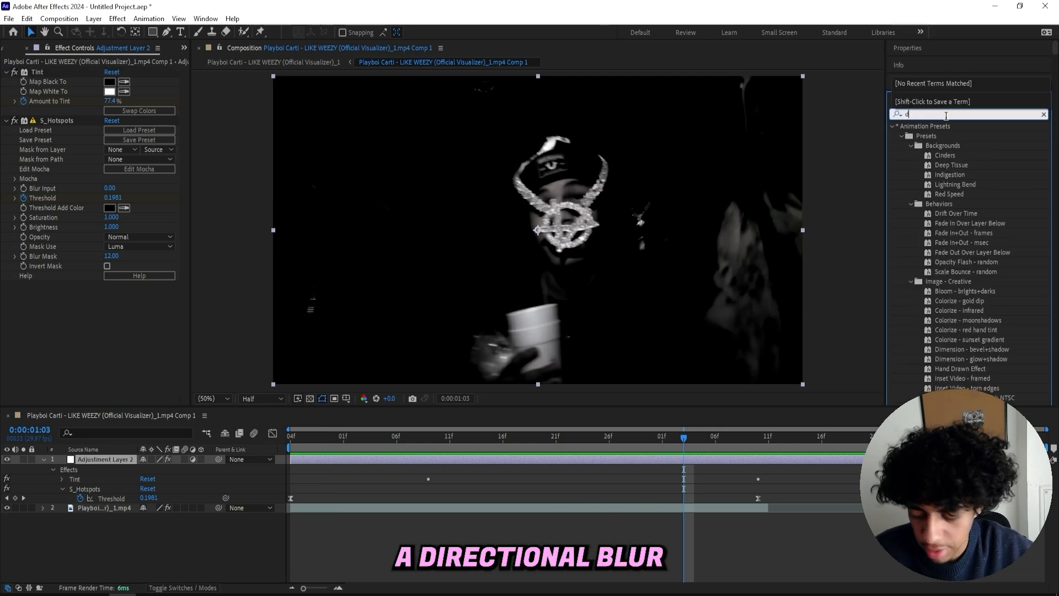
pyautogui.write('irectional bl')
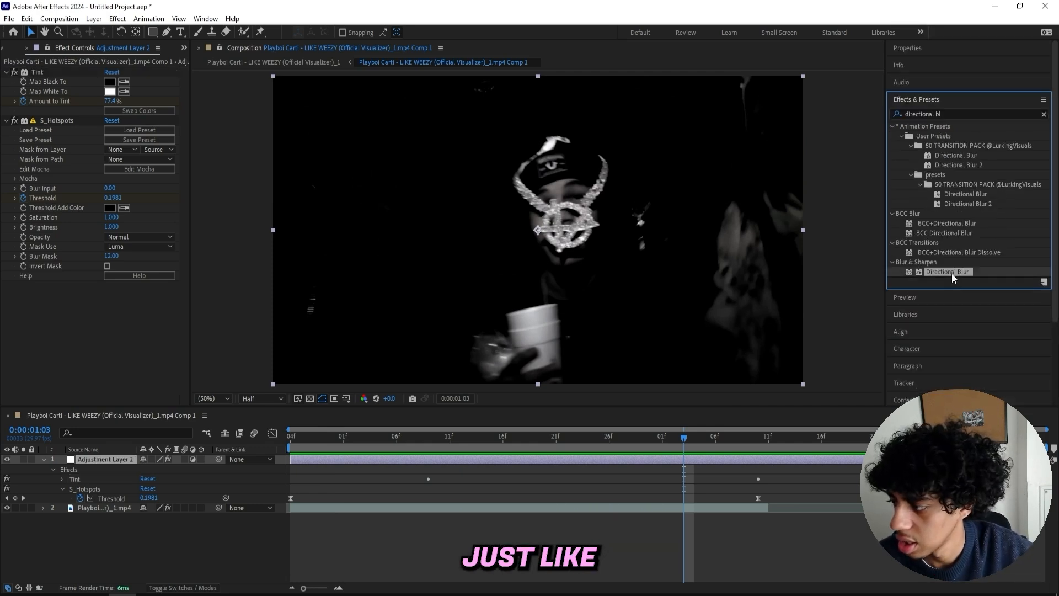
pyautogui.doubleClick(947, 271)
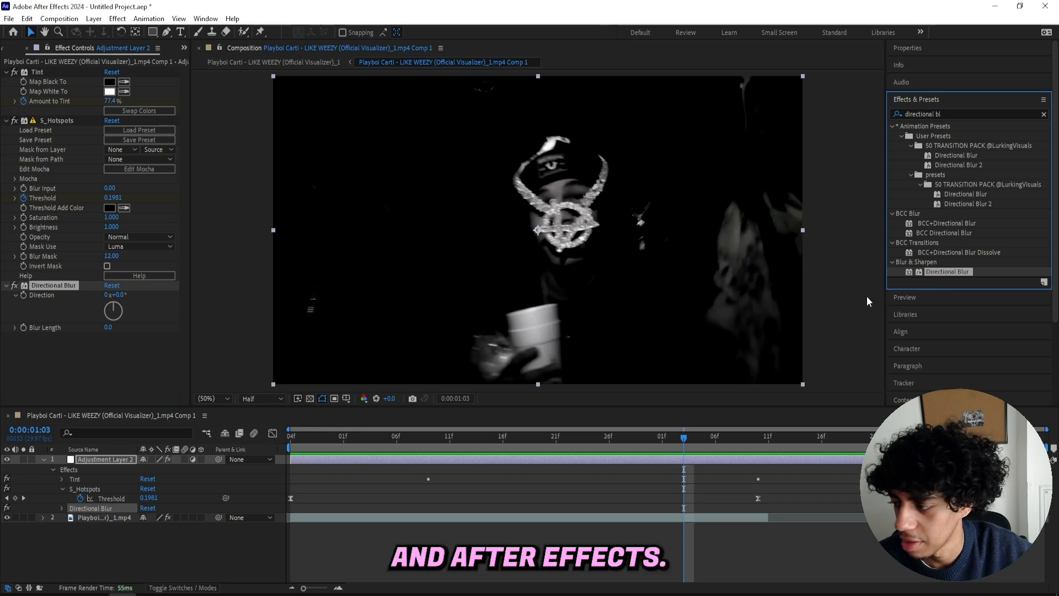
# - Keyframe Directional Blur's Blur Length at 81.0 on the peak frame and 0.0 on an earlier frame
pyautogui.click(102, 351)
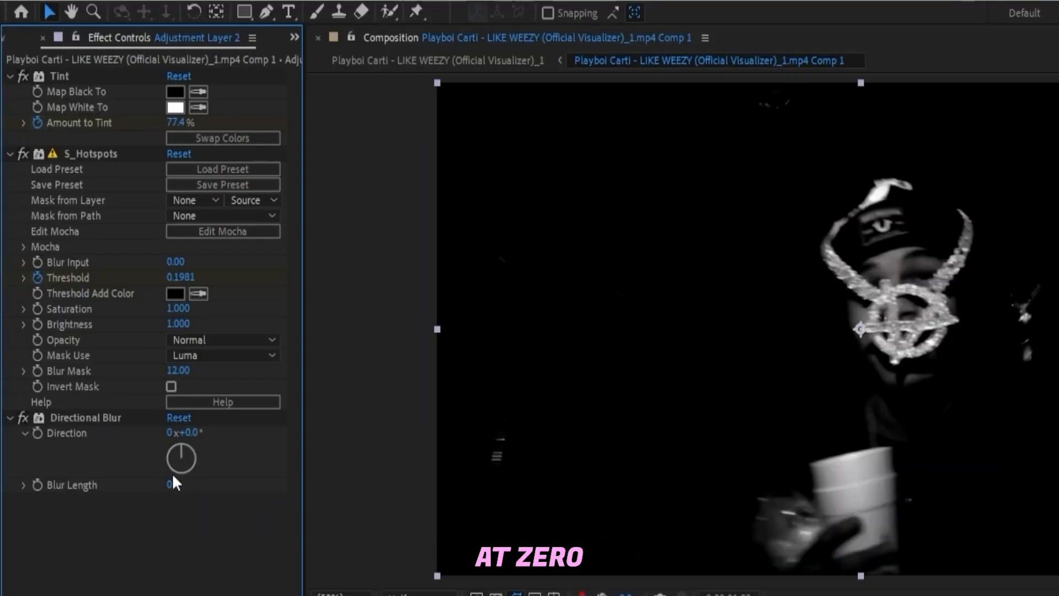
pyautogui.moveTo(173, 483); pyautogui.dragTo(538, 492)
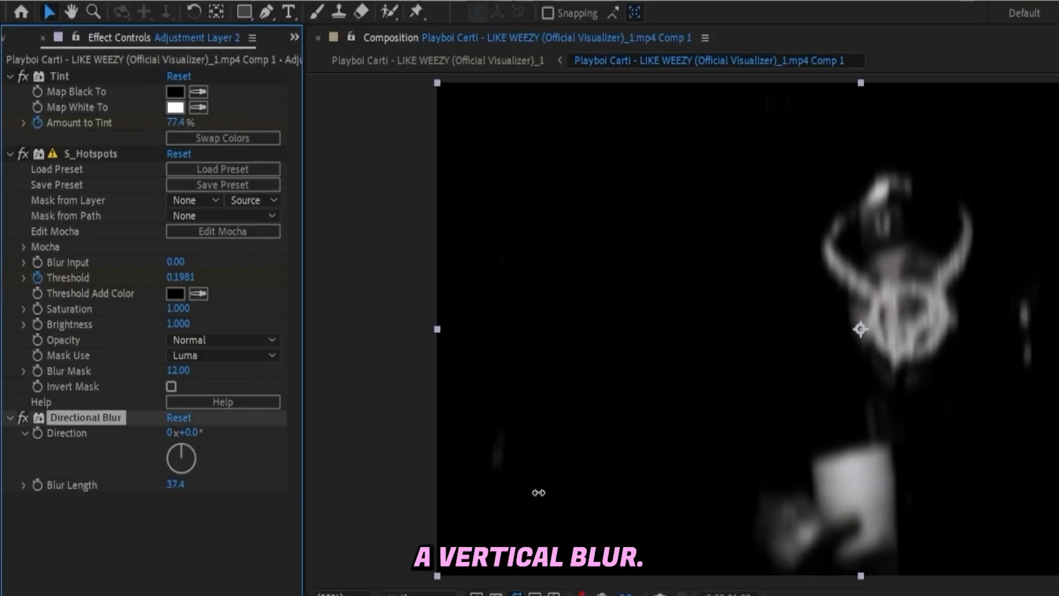
pyautogui.moveTo(661, 490); pyautogui.dragTo(867, 474)
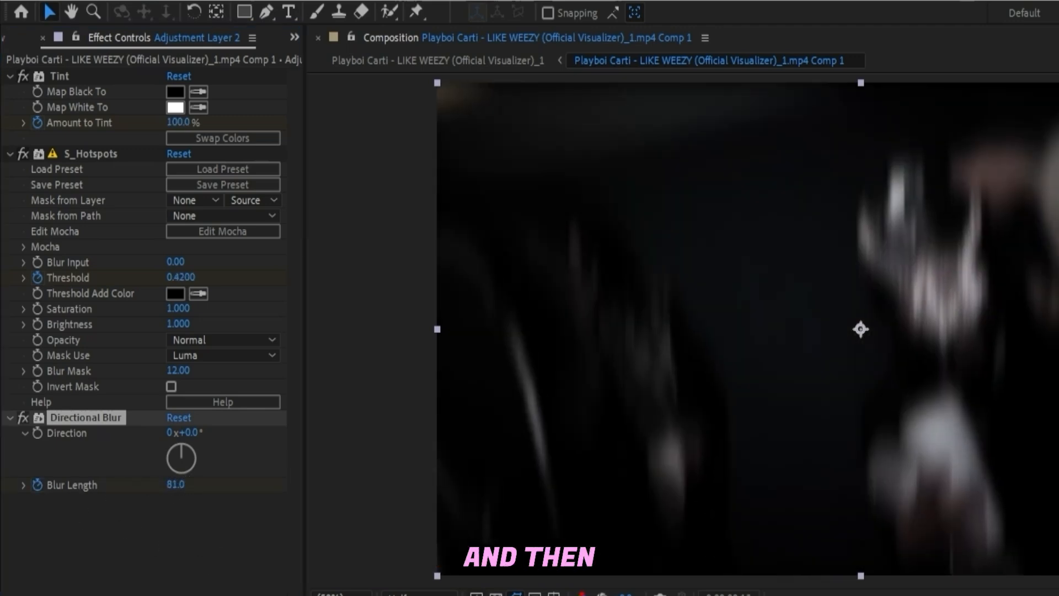
pyautogui.click(174, 483)
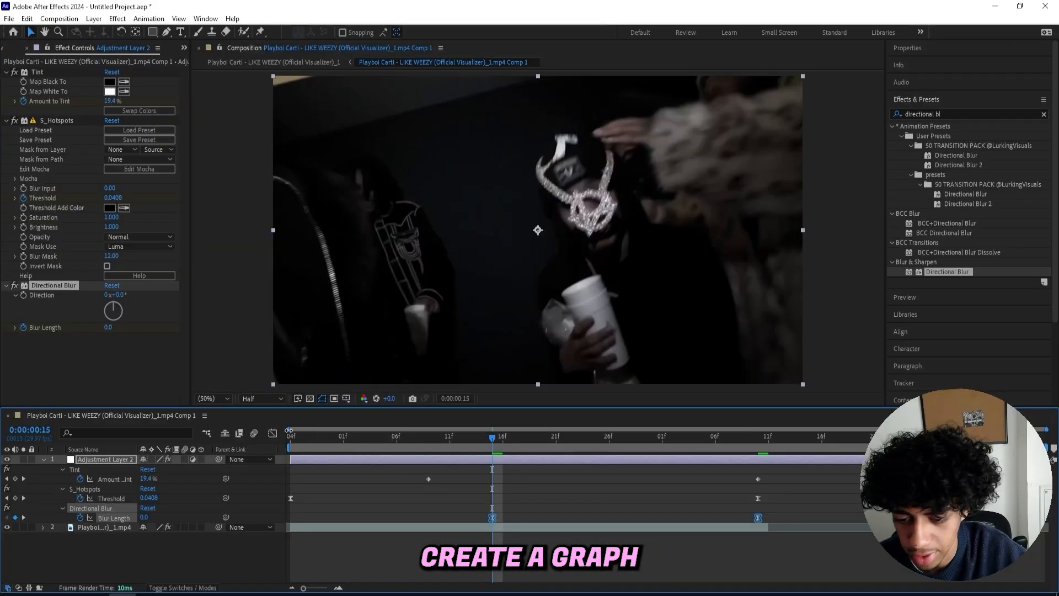
# - Show the blur keyframes in the graph editor and play back the effect
pyautogui.click(272, 432)
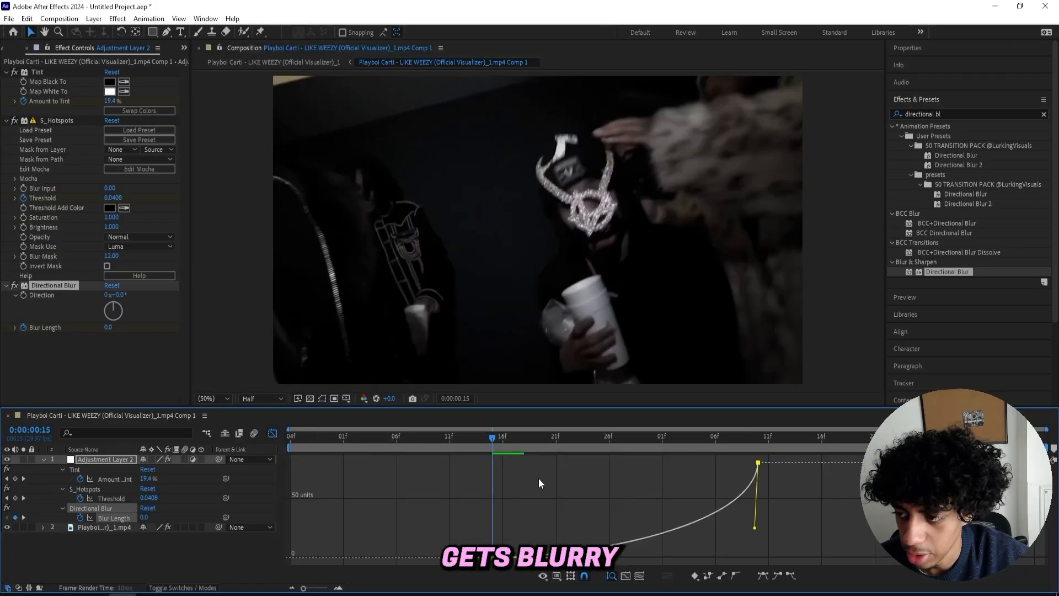
pyautogui.press('space')
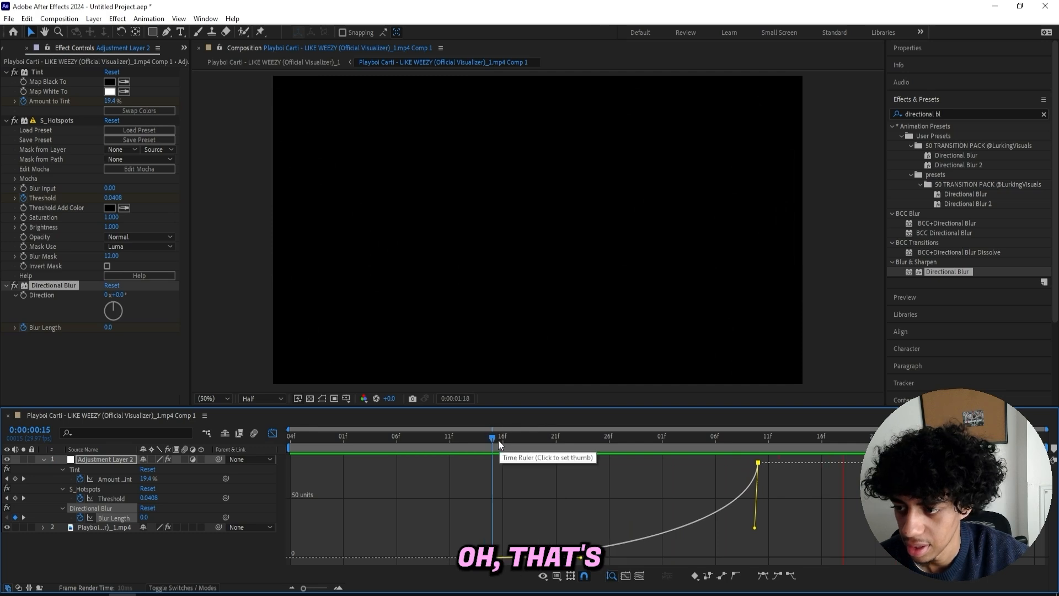
# - Scrub through the timeline and ease out the first Blur Length keyframe's handle in the graph editor
pyautogui.moveTo(498, 440); pyautogui.dragTo(289, 451)
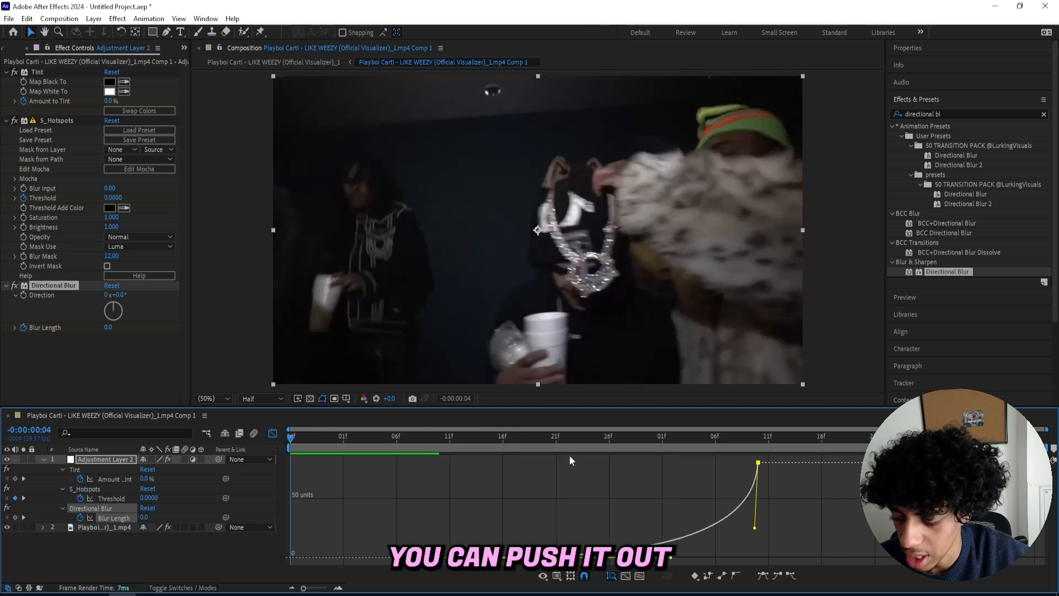
pyautogui.click(446, 448)
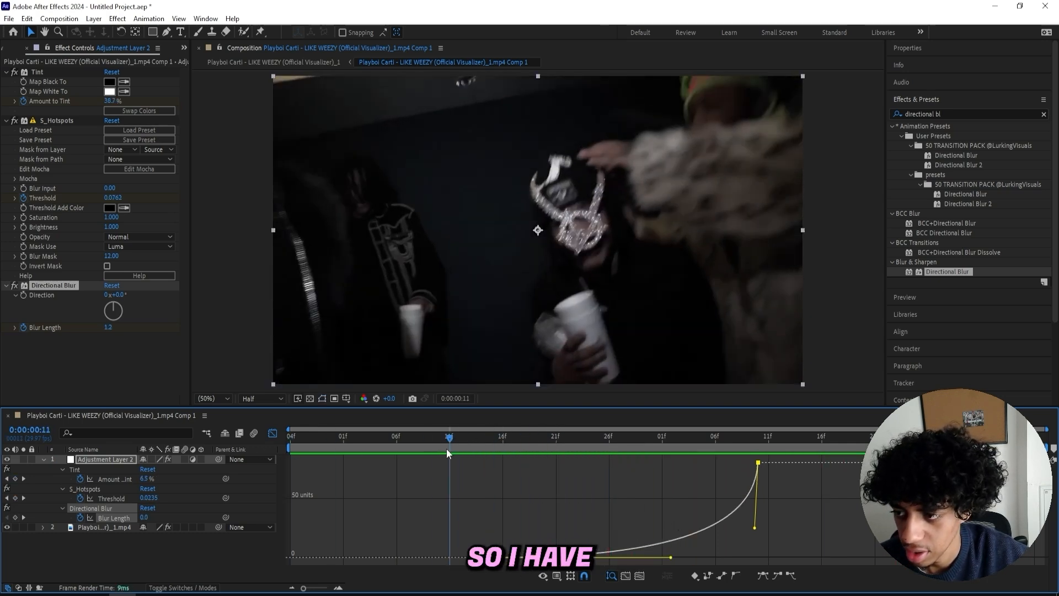
pyautogui.moveTo(445, 449); pyautogui.dragTo(598, 445)
pyautogui.moveTo(671, 557); pyautogui.dragTo(700, 556)
pyautogui.hotkey('shift', 'F3')
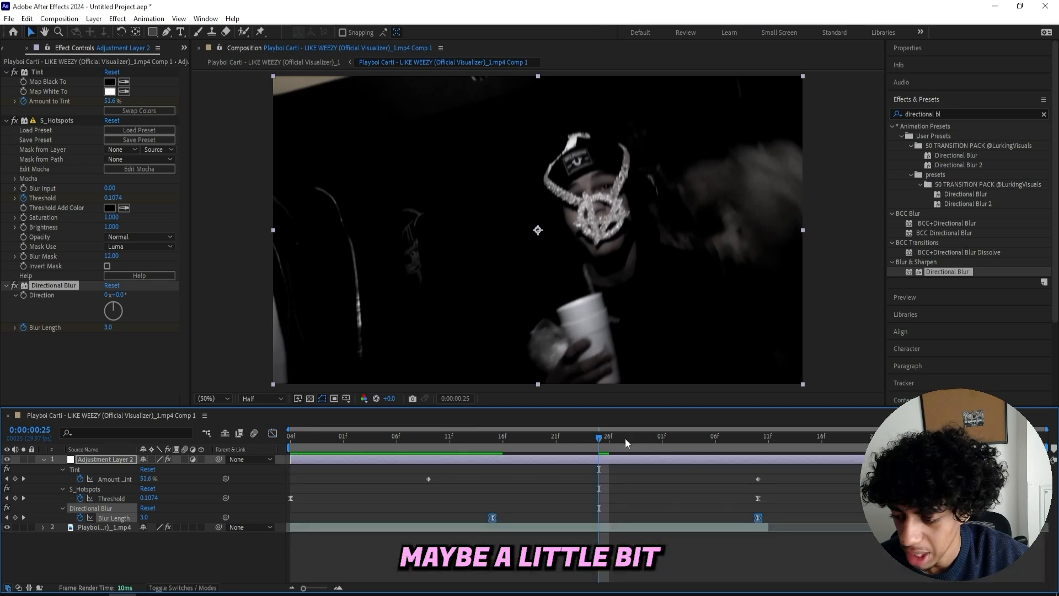
# - Set Blur Length to about 41.6 on the peak frame and reshape the curve's handle in the graph editor
pyautogui.moveTo(626, 441); pyautogui.dragTo(755, 444)
pyautogui.moveTo(148, 516); pyautogui.dragTo(113, 516)
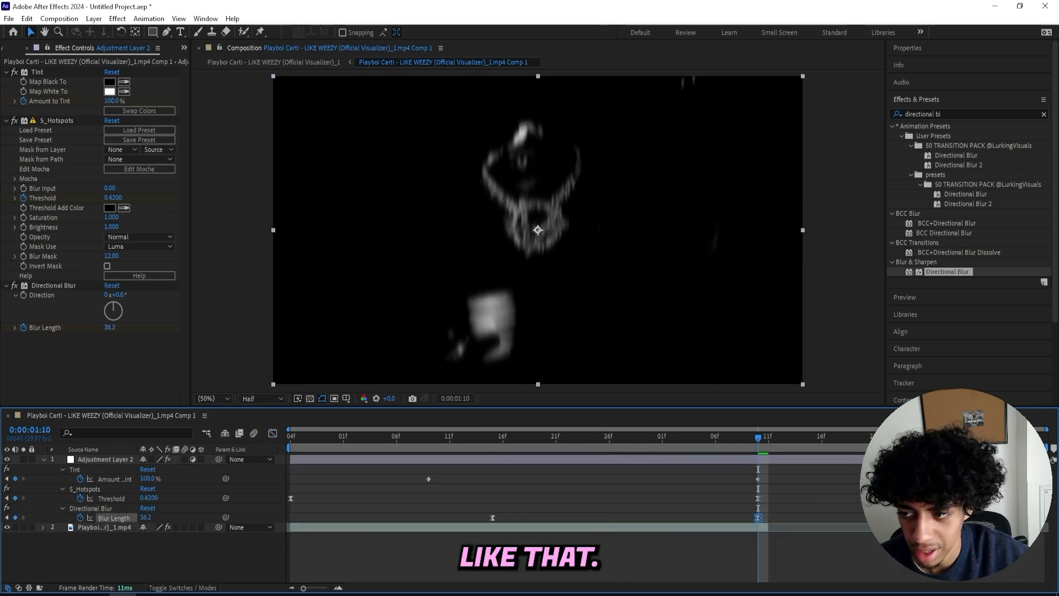
pyautogui.hotkey('shift', 'F3')
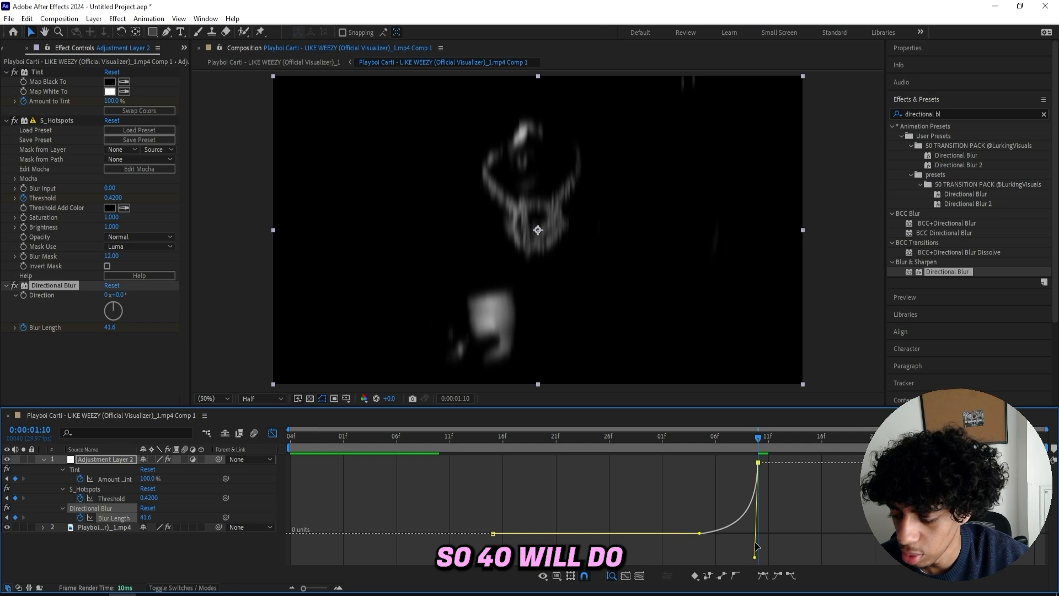
pyautogui.moveTo(757, 533); pyautogui.dragTo(755, 533)
pyautogui.moveTo(758, 439)
pyautogui.mouseDown()
pyautogui.moveTo(593, 441)
pyautogui.moveTo(757, 436)
pyautogui.mouseUp()
pyautogui.moveTo(754, 549); pyautogui.dragTo(763, 502)
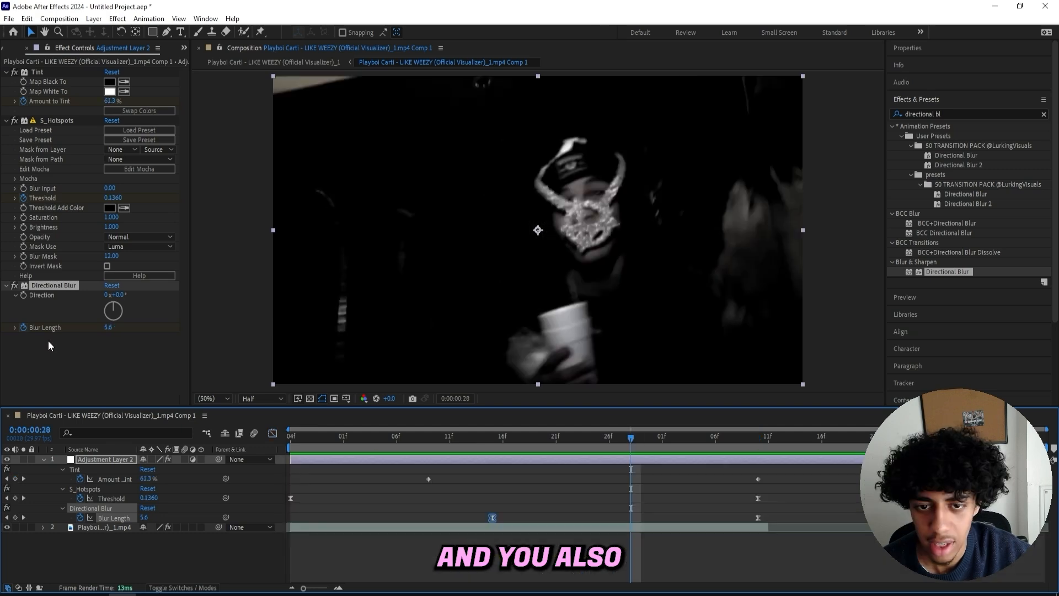
# - Try raising the S_Hotspots Blur Input to 100 around the peak frame, then undo it
pyautogui.click(44, 188)
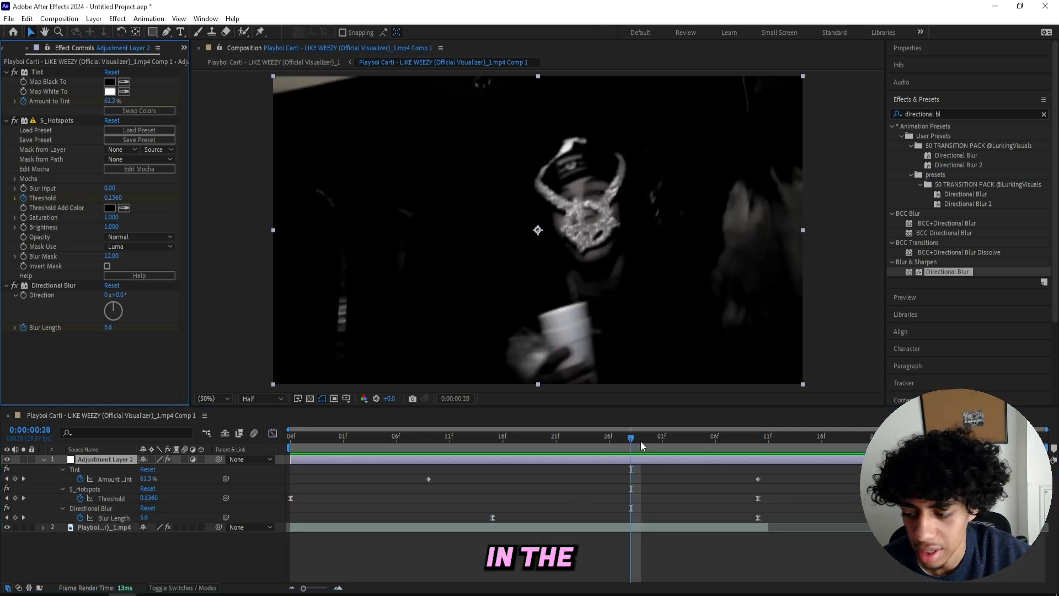
pyautogui.moveTo(641, 441); pyautogui.dragTo(725, 436)
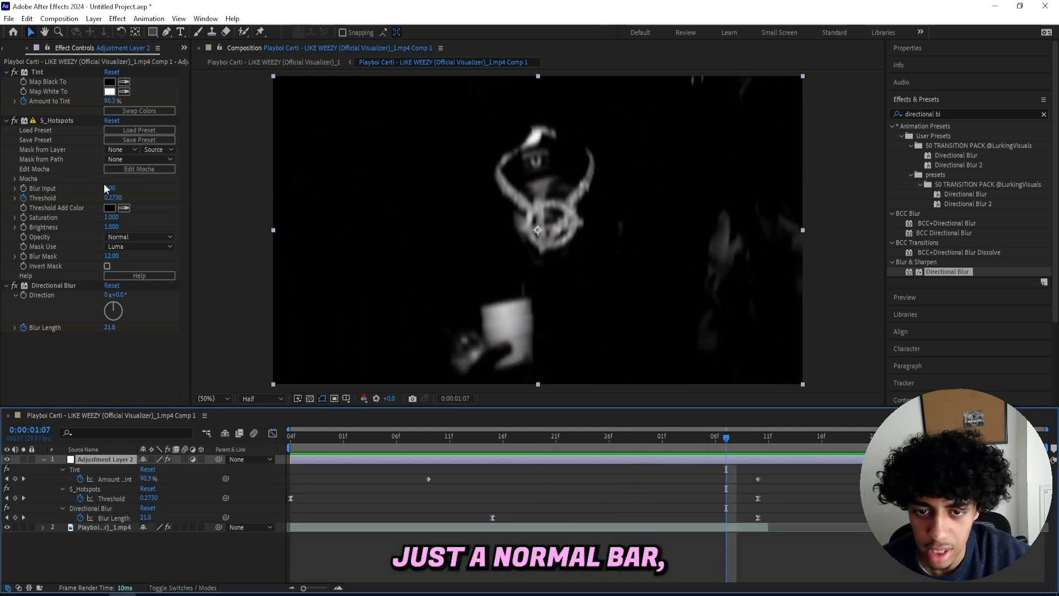
pyautogui.moveTo(108, 188); pyautogui.dragTo(963, 176)
pyautogui.hotkey('ctrl', 'z')
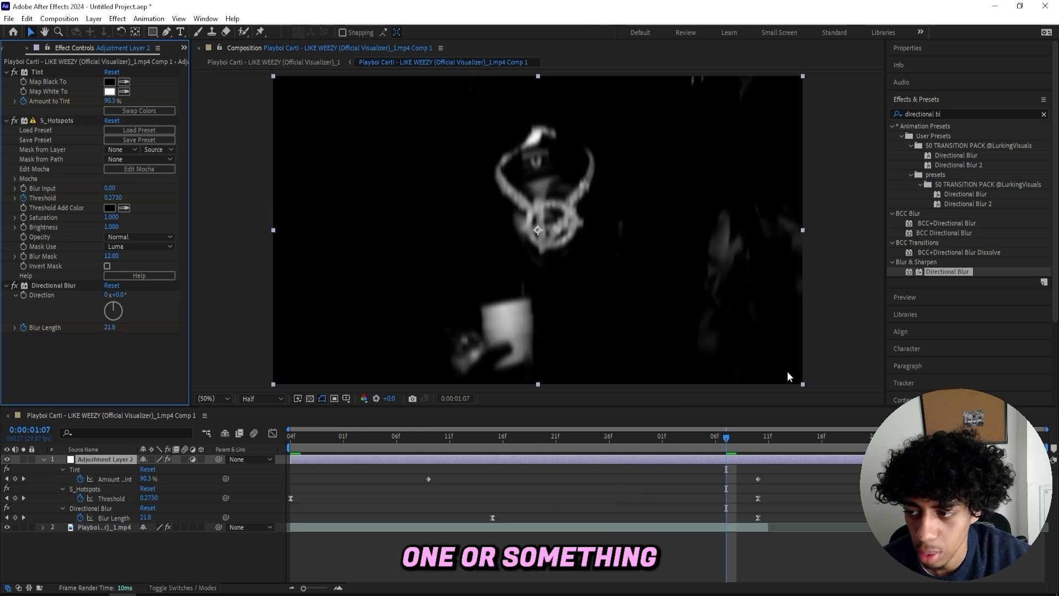
pyautogui.moveTo(737, 436); pyautogui.dragTo(759, 439)
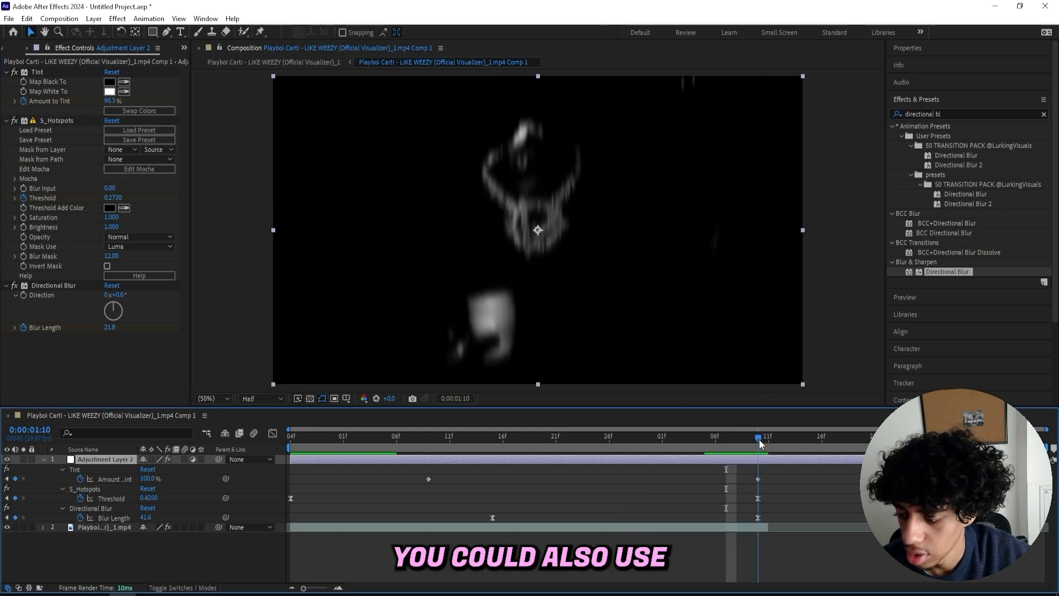
pyautogui.moveTo(110, 188); pyautogui.dragTo(52, 188)
pyautogui.click(695, 438)
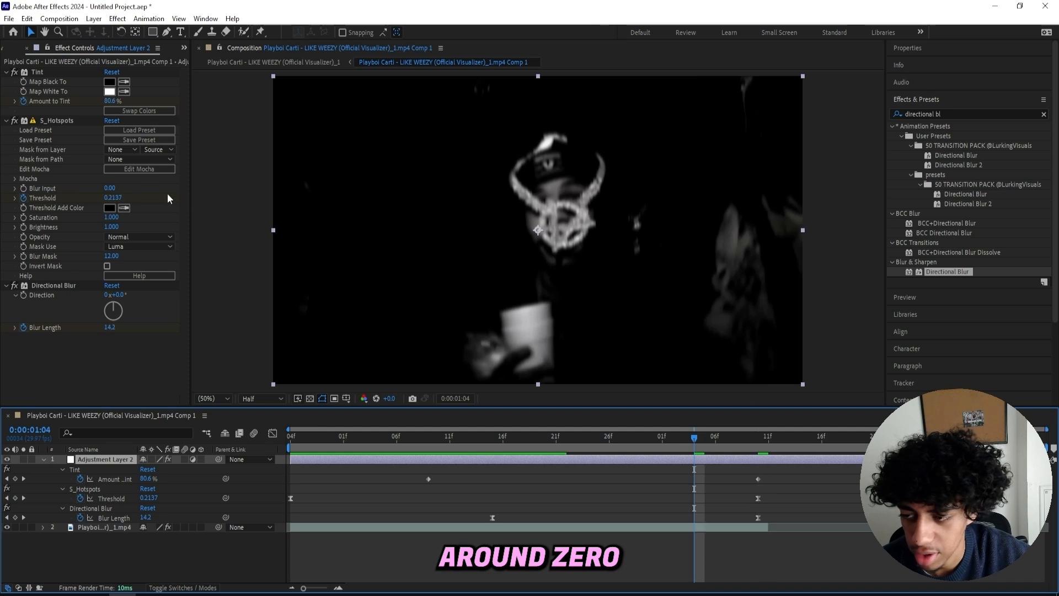
pyautogui.click(57, 120)
pyautogui.click(767, 436)
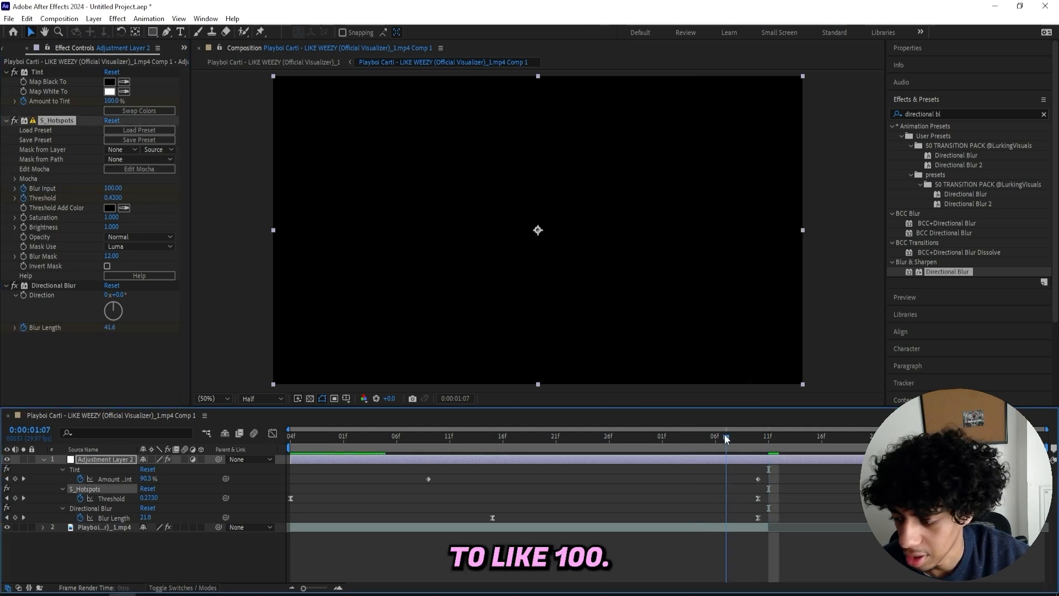
# - Play back the hotspot flash effect from the start of the timeline
pyautogui.moveTo(768, 437); pyautogui.dragTo(577, 438)
pyautogui.press('space')
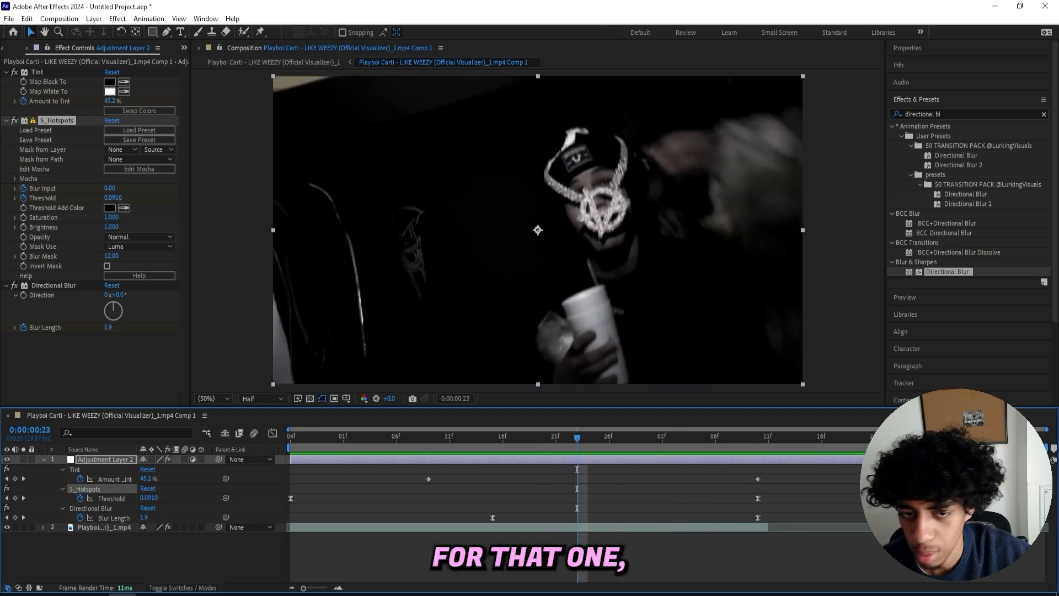
pyautogui.click(24, 192)
pyautogui.moveTo(417, 439); pyautogui.dragTo(286, 436)
pyautogui.press('space')
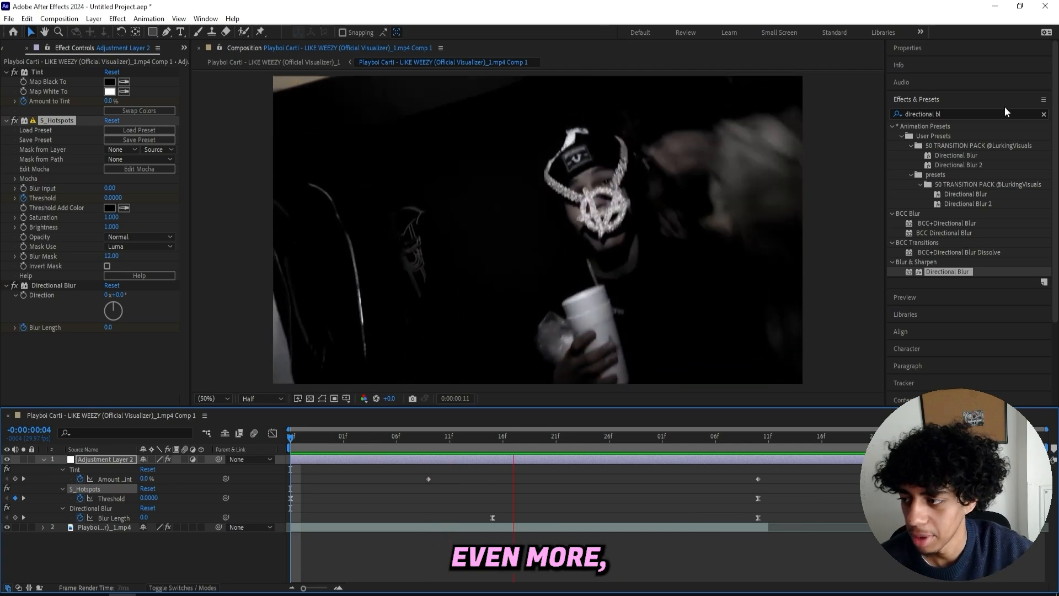
pyautogui.doubleClick(946, 114)
pyautogui.click(1043, 115)
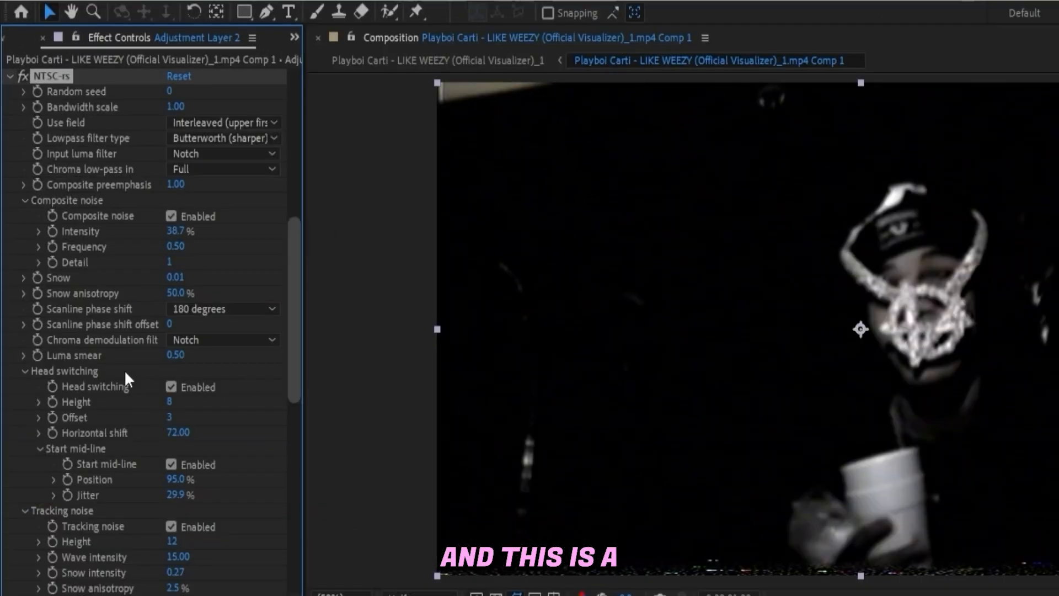
pyautogui.scroll(-12, 165, 389)
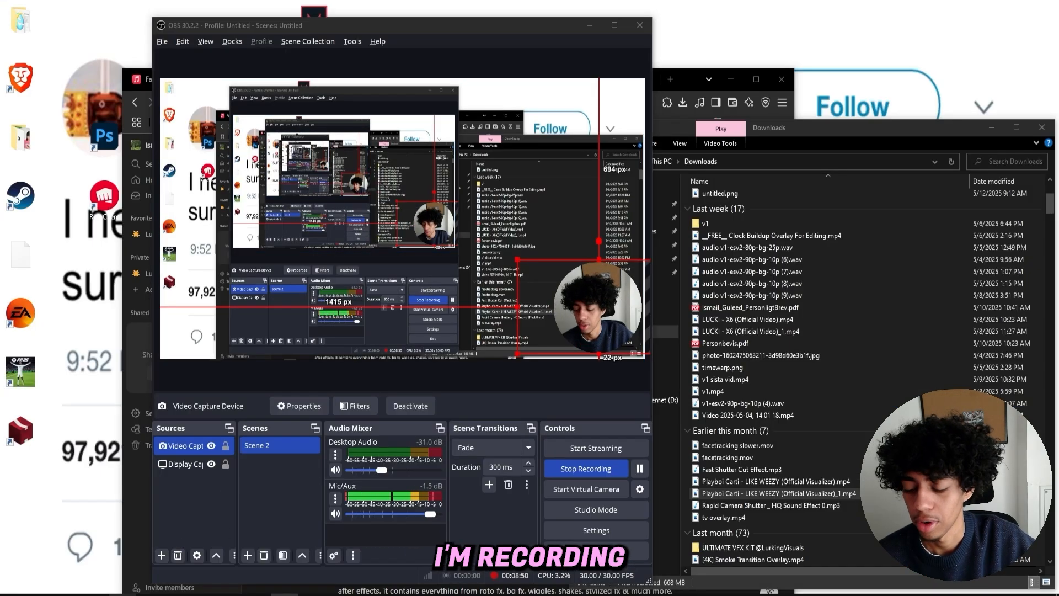
pyautogui.click(652, 349)
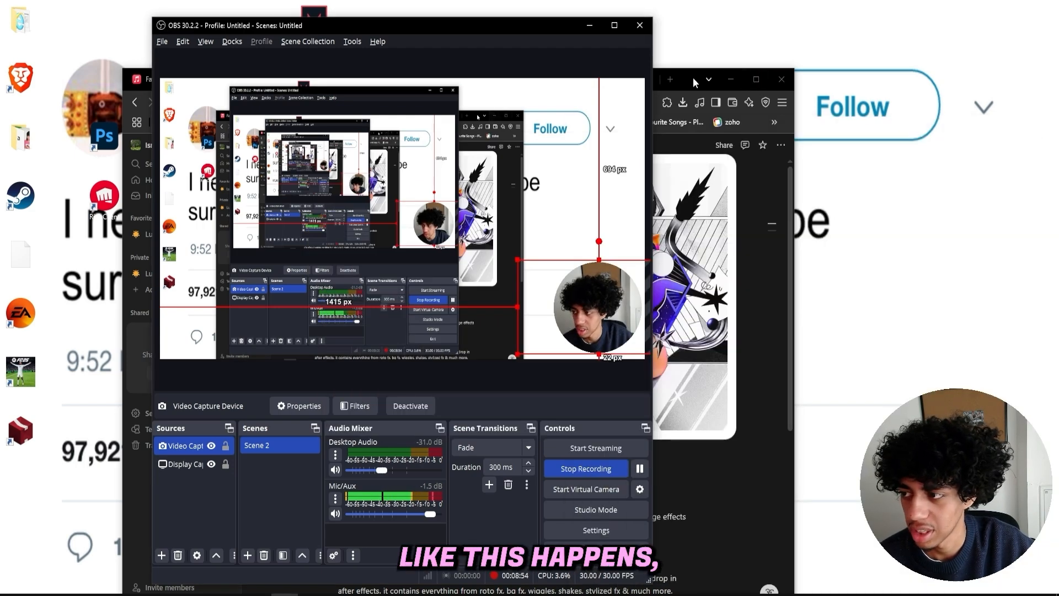
pyautogui.click(693, 78)
pyautogui.click(729, 79)
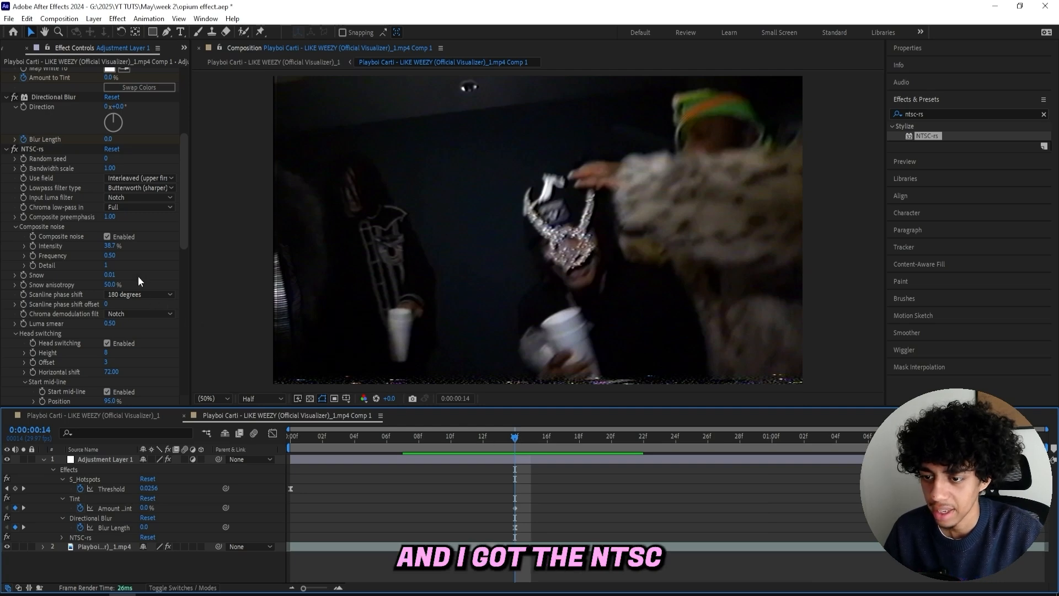
# - Set the NTSC-rs Use field option to Lower only
pyautogui.scroll(-4, 38, 181)
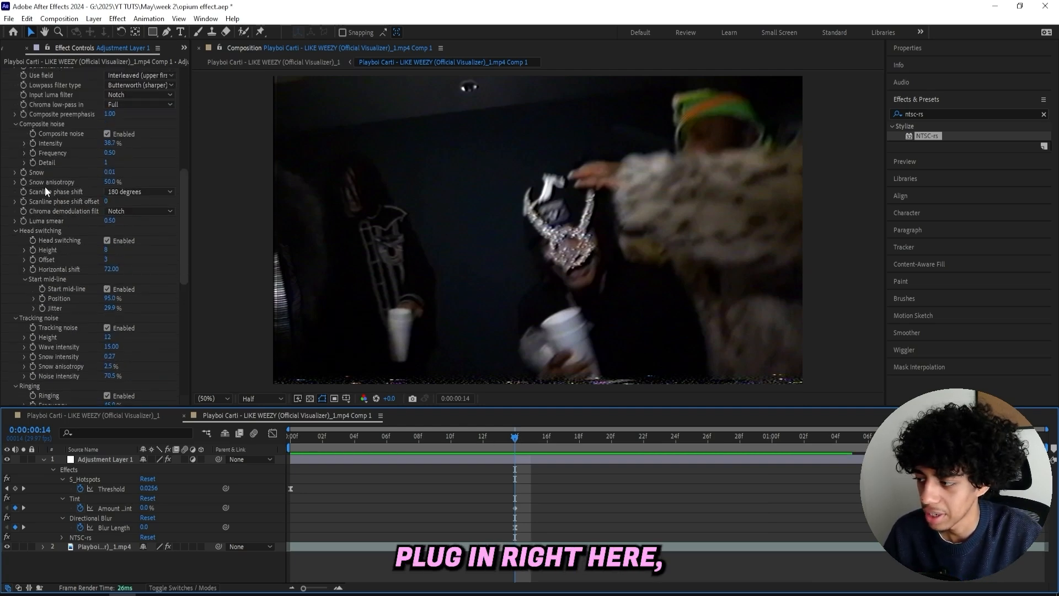
pyautogui.scroll(4, 47, 221)
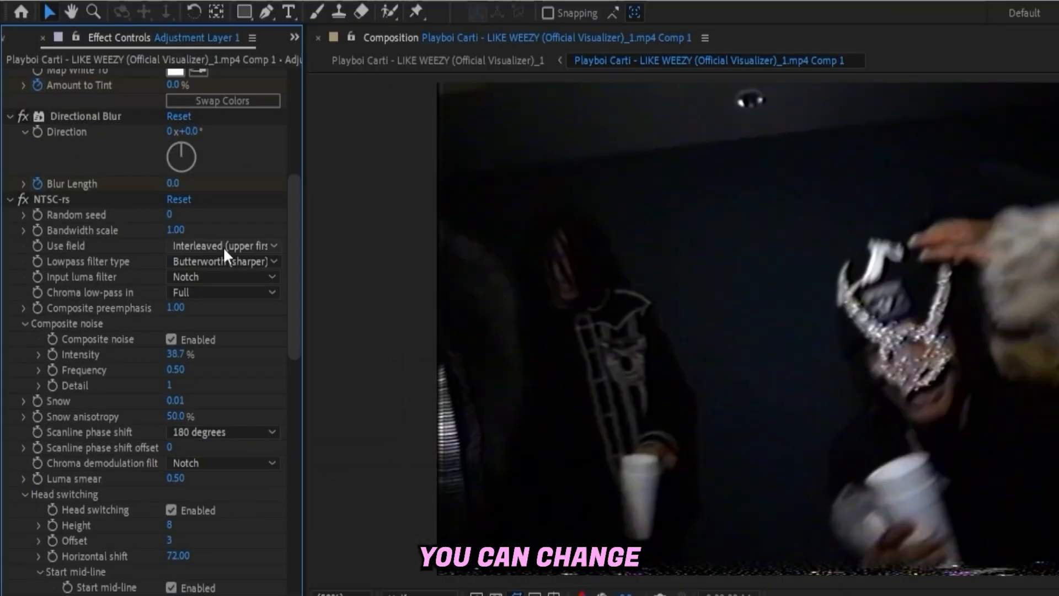
pyautogui.click(140, 178)
pyautogui.click(117, 211)
pyautogui.click(221, 245)
pyautogui.click(207, 306)
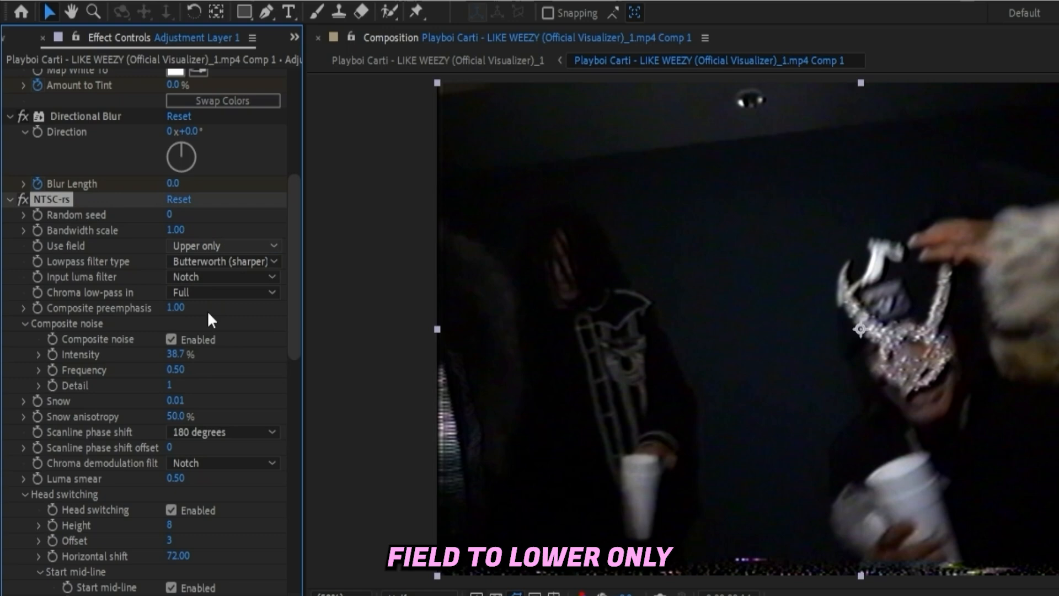
pyautogui.scroll(-3, 207, 310)
# - Turn off Composite noise in the NTSC-rs settings
pyautogui.click(196, 256)
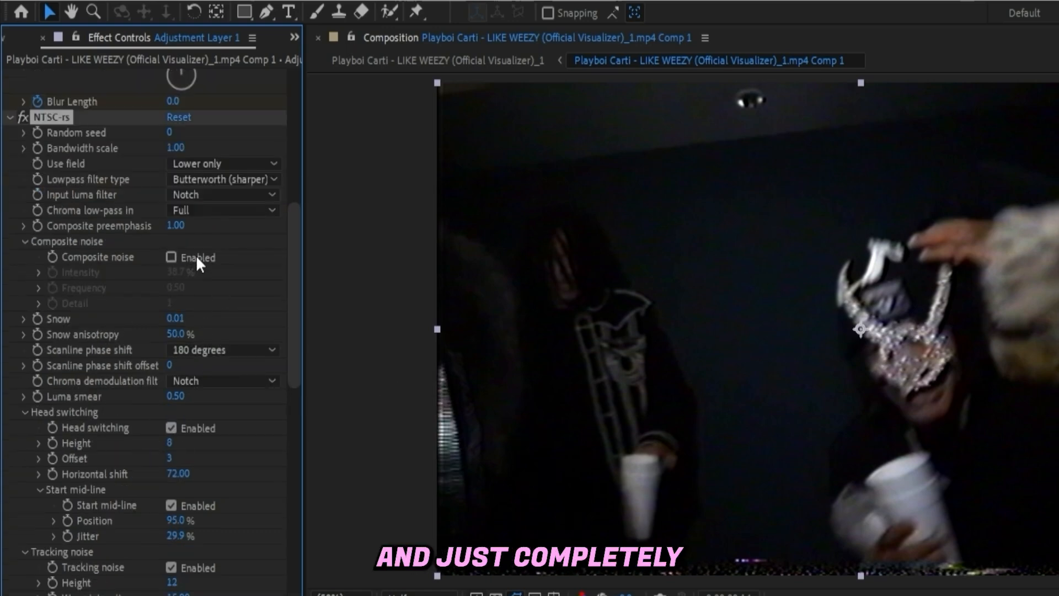
pyautogui.click(192, 259)
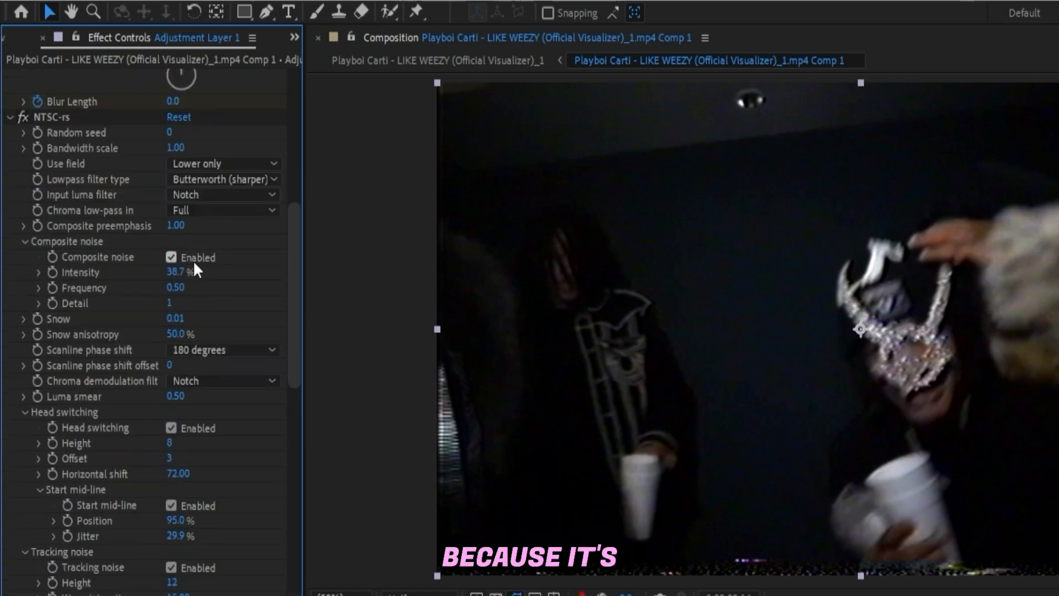
pyautogui.click(179, 257)
pyautogui.click(173, 256)
pyautogui.click(174, 256)
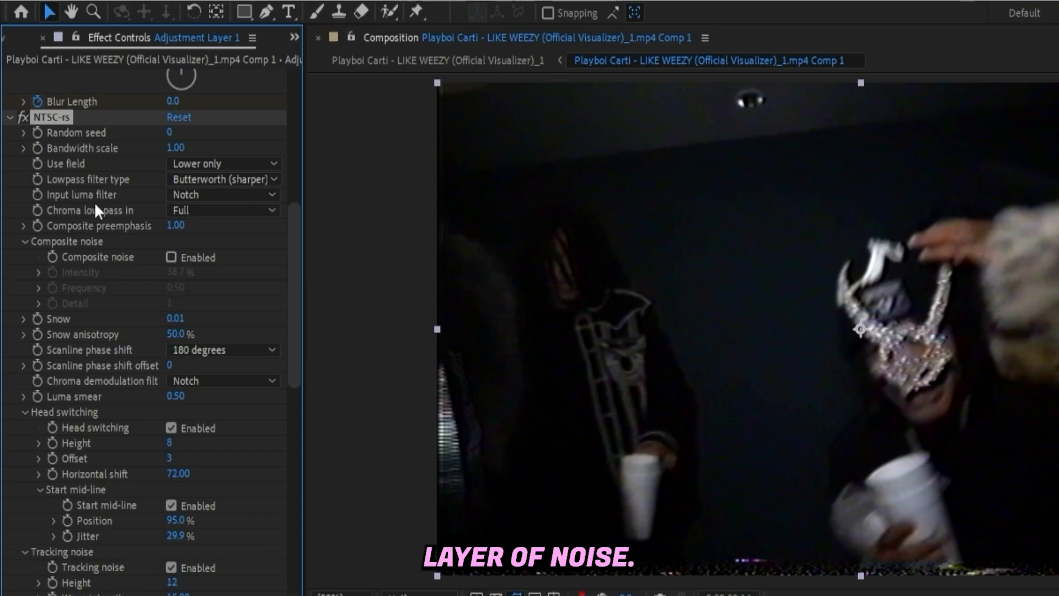
# - Set the Tracking noise Height to 120
pyautogui.scroll(-3, 135, 297)
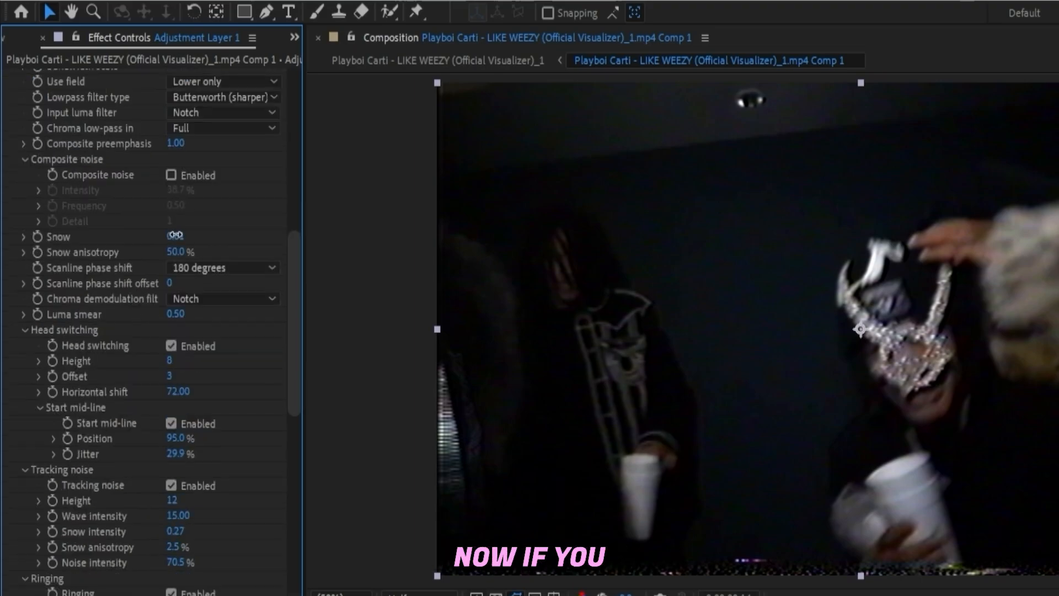
pyautogui.moveTo(175, 235); pyautogui.dragTo(202, 244)
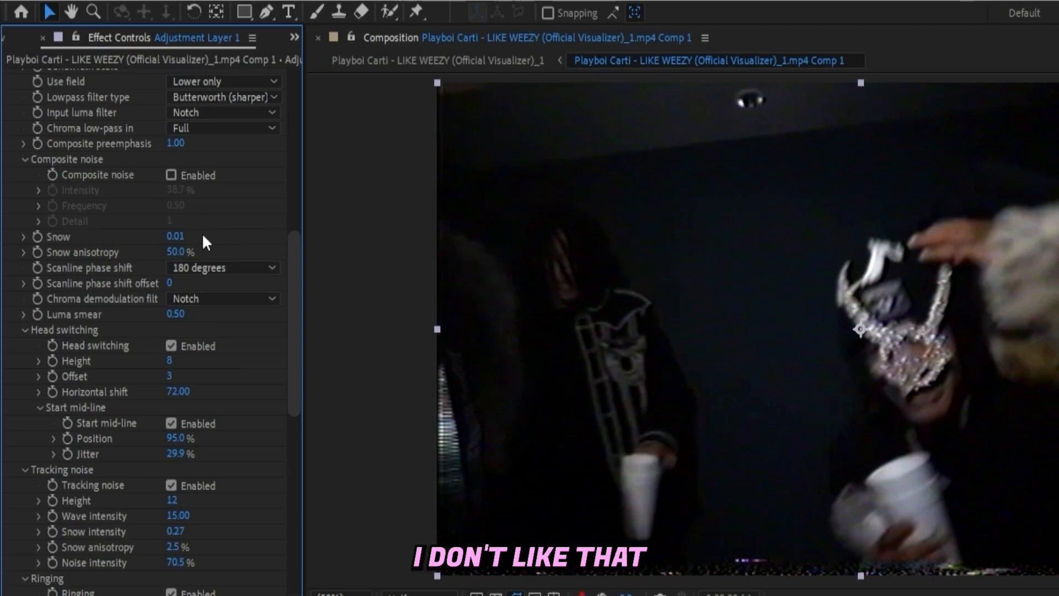
pyautogui.scroll(-4, 168, 397)
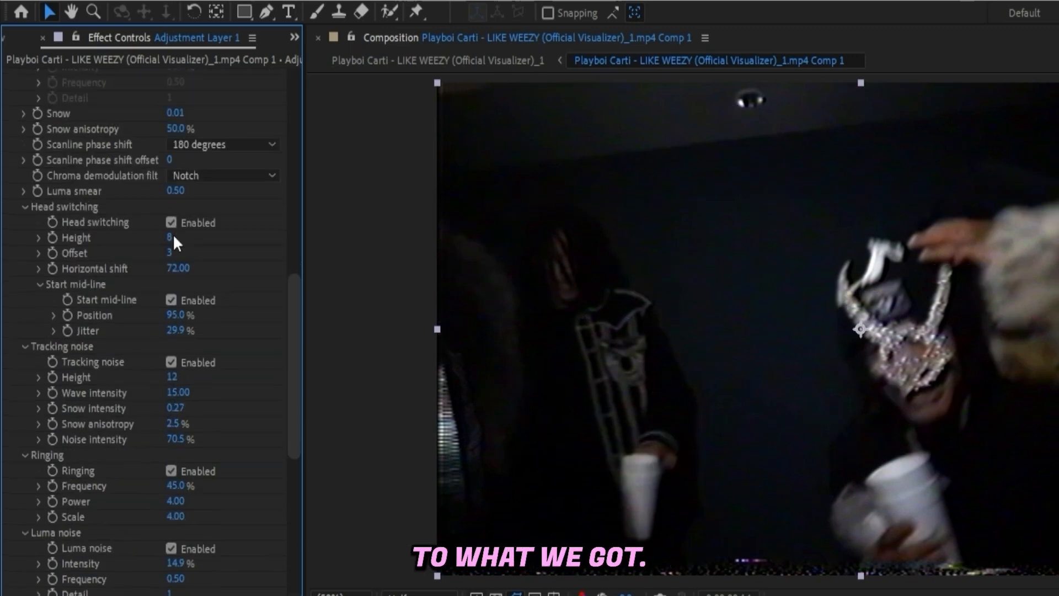
pyautogui.scroll(-1, 174, 224)
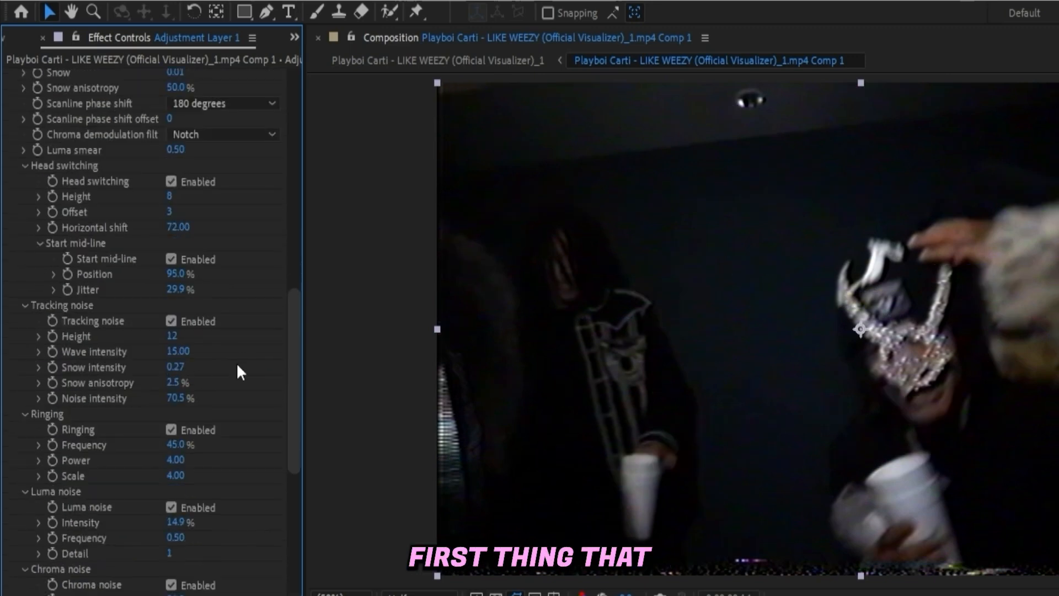
pyautogui.click(177, 335)
pyautogui.write('120')
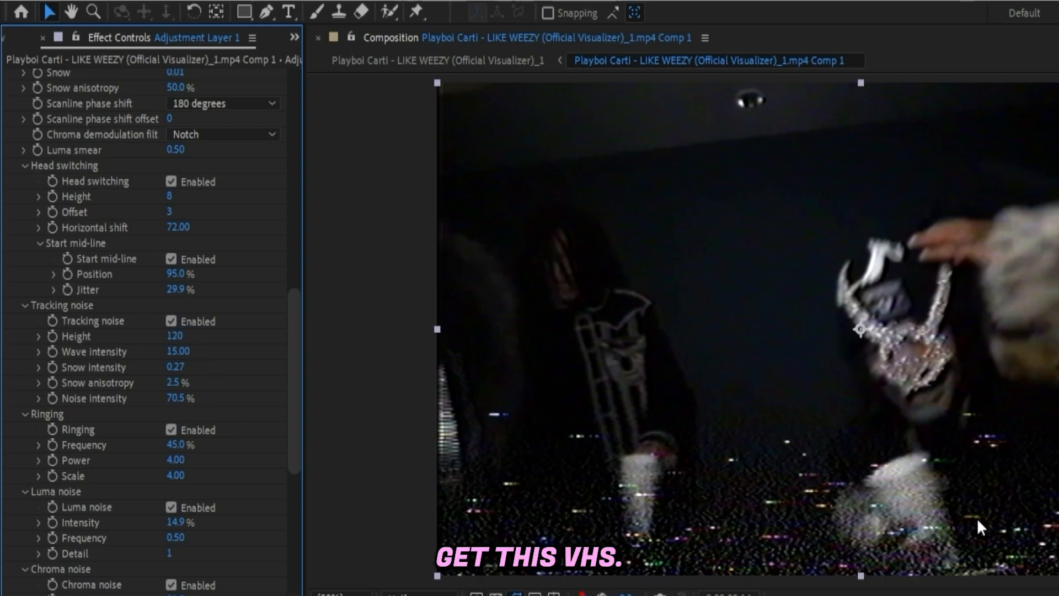
# - Scrub the Tracking noise Height down to about 73 and set Wave intensity to 30
pyautogui.moveTo(177, 337); pyautogui.dragTo(276, 341)
pyautogui.hotkey('ctrl', 'z')
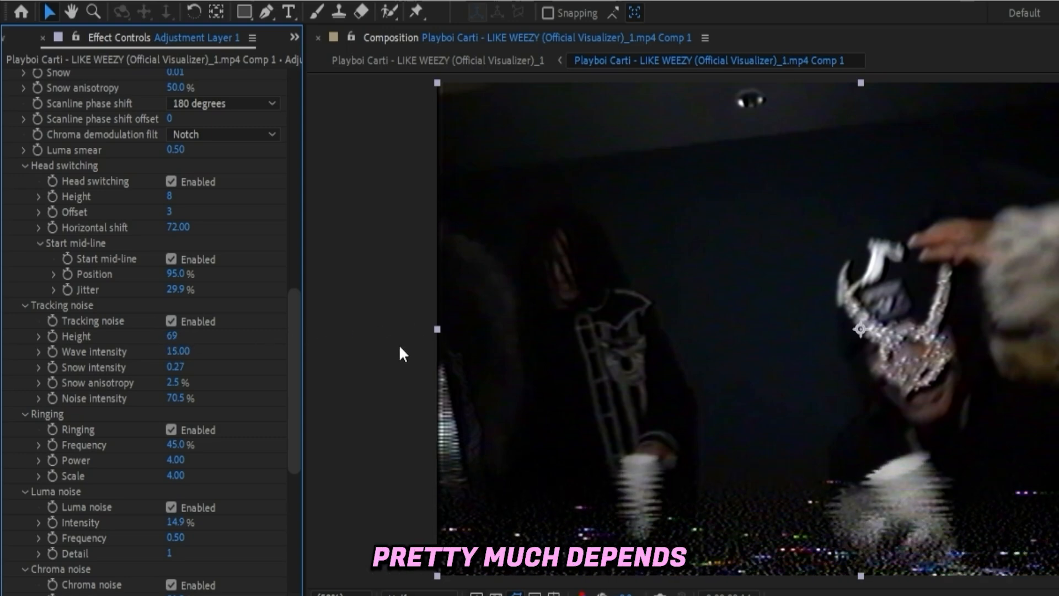
pyautogui.click(186, 352)
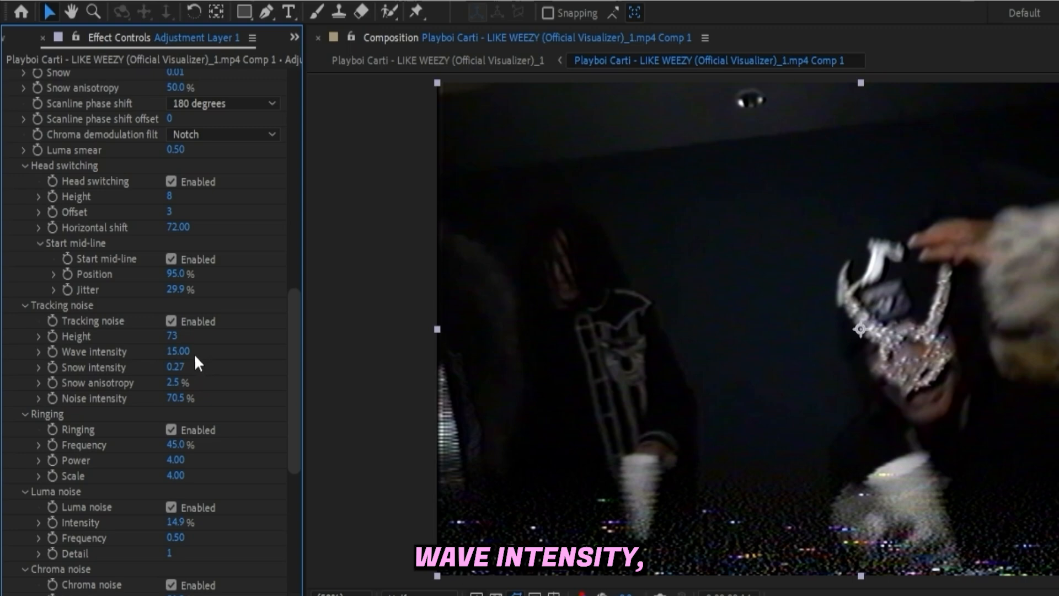
pyautogui.write('3')
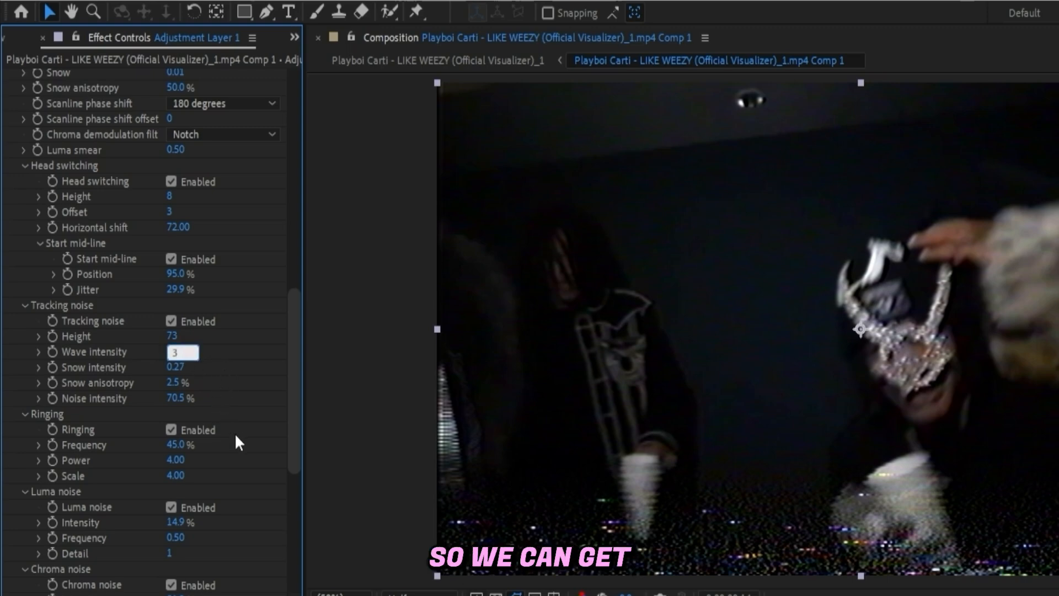
pyautogui.write('0')
pyautogui.press('Return')
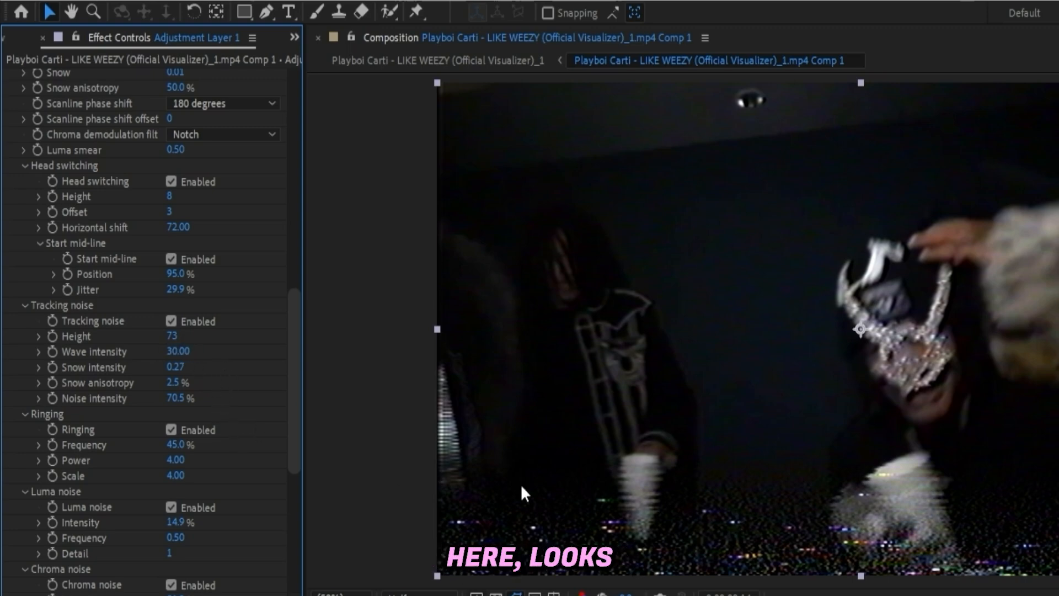
# - Lower Tracking noise Height to about 66 and raise Snow intensity to about 0.64
pyautogui.moveTo(173, 336); pyautogui.dragTo(171, 342)
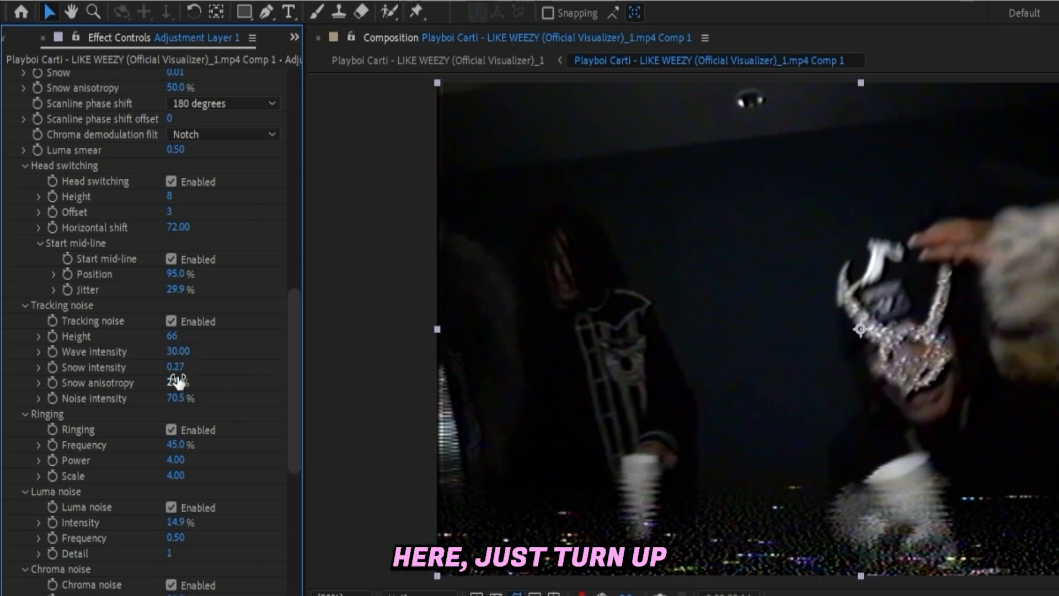
pyautogui.moveTo(174, 366); pyautogui.dragTo(191, 366)
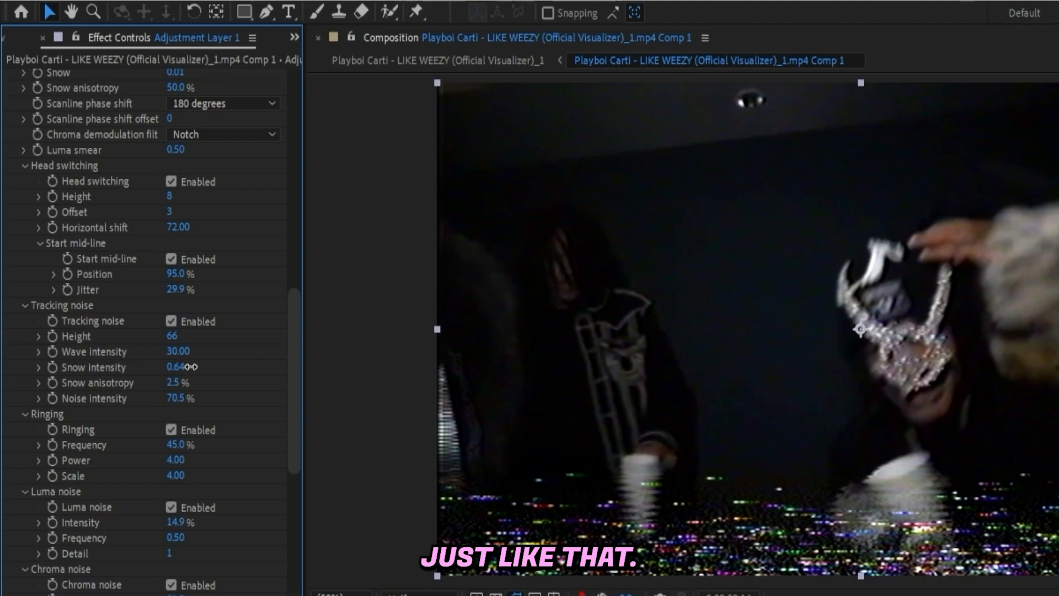
# - Set the NTSC-rs Chroma noise Intensity to about 51.9%
pyautogui.moveTo(515, 434); pyautogui.dragTo(608, 428)
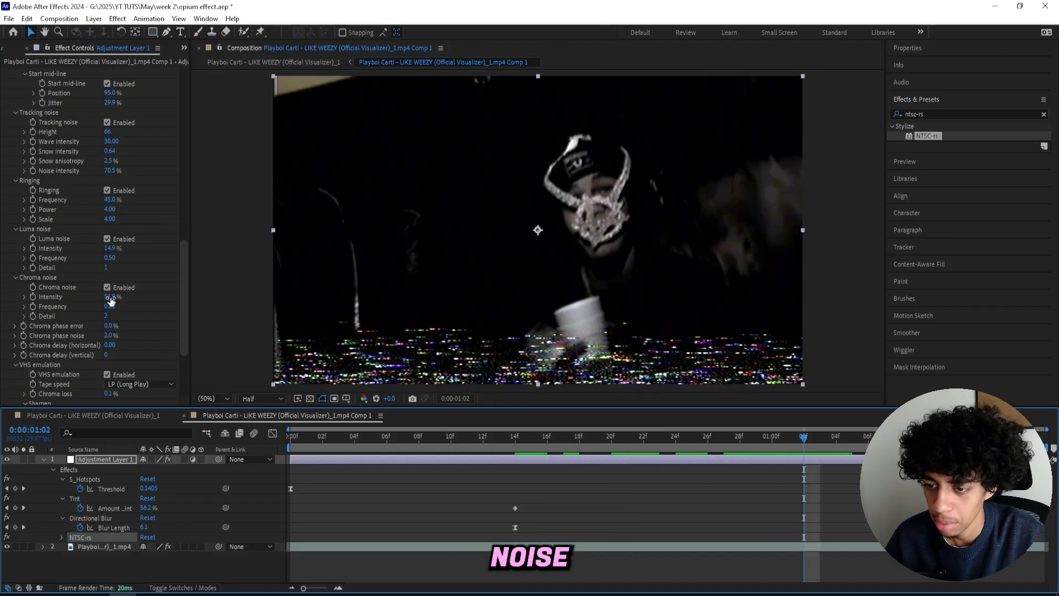
pyautogui.moveTo(112, 296); pyautogui.dragTo(147, 312)
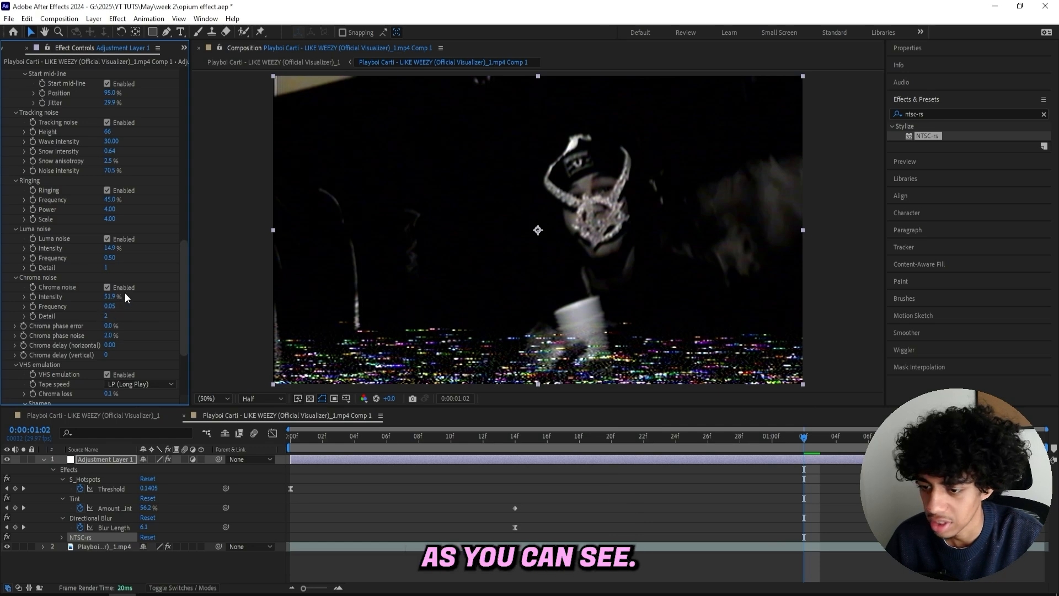
# - Turn off Chroma noise in the NTSC-rs settings, keeping Luma noise enabled, and play the preview
pyautogui.click(107, 287)
pyautogui.click(116, 239)
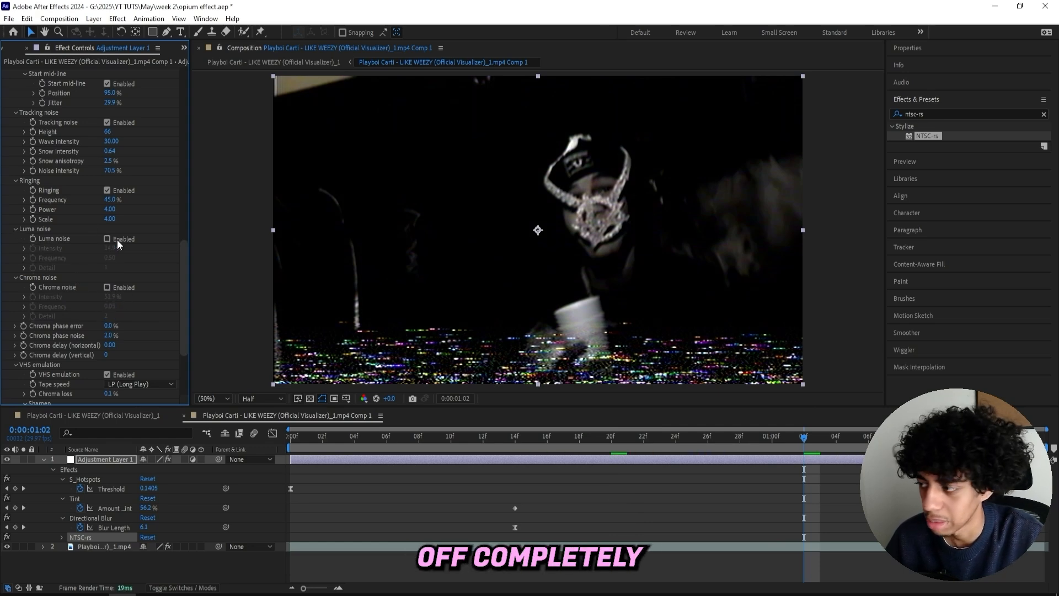
pyautogui.click(107, 239)
pyautogui.press('space')
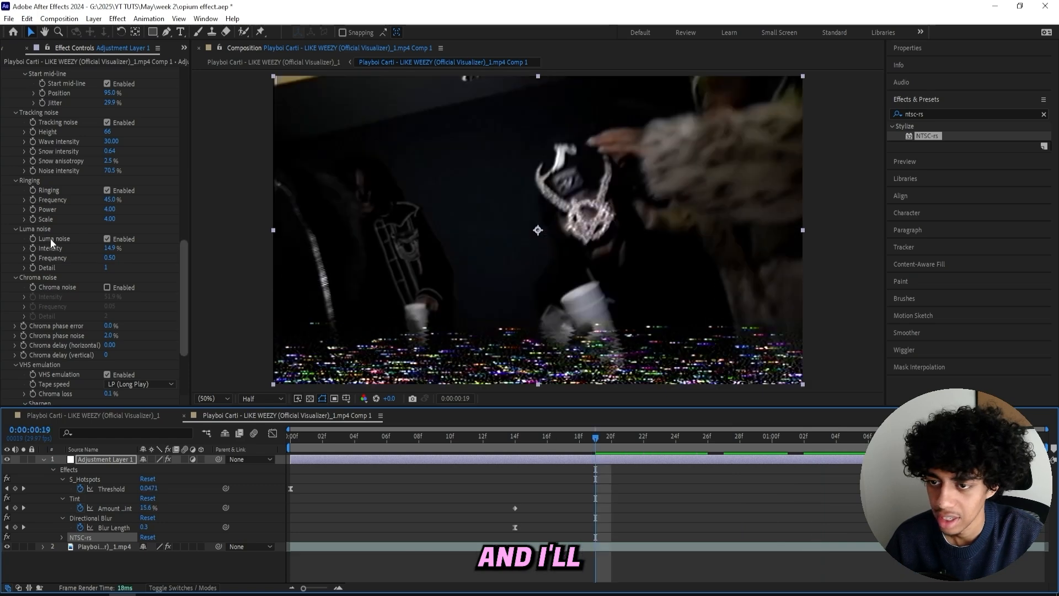
# - Try raising the VHS emulation Chroma loss to 100%, then undo it
pyautogui.scroll(5, 50, 231)
pyautogui.scroll(3, 50, 220)
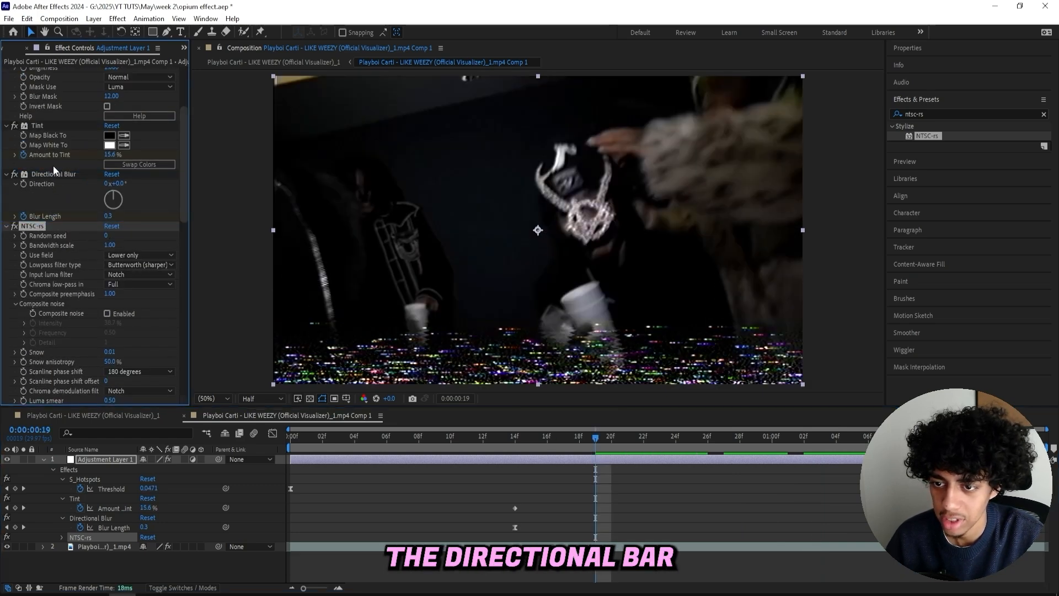
pyautogui.scroll(-10, 57, 240)
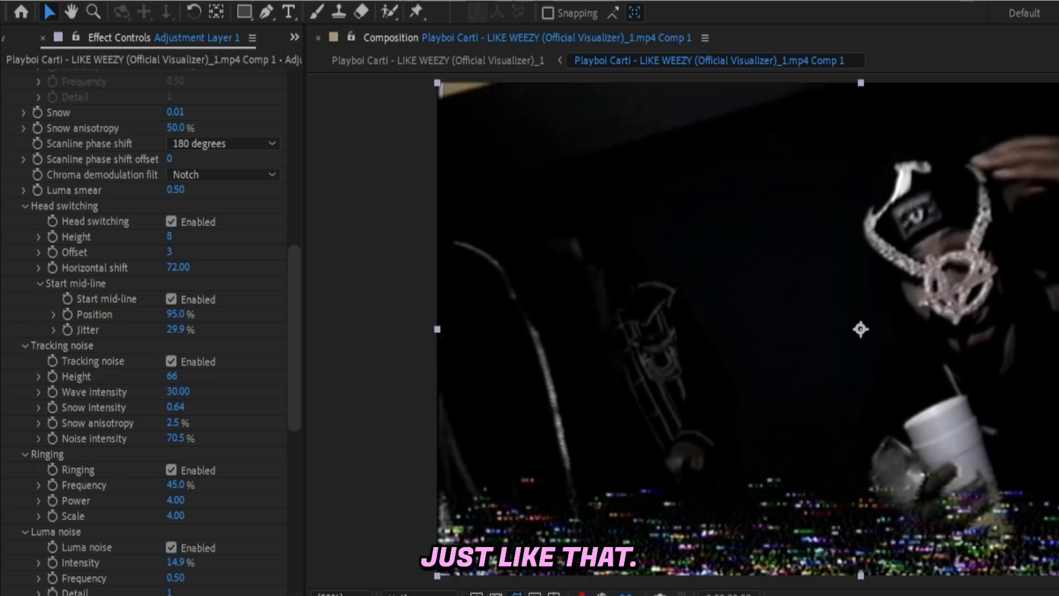
pyautogui.scroll(-15, 59, 318)
pyautogui.click(229, 369)
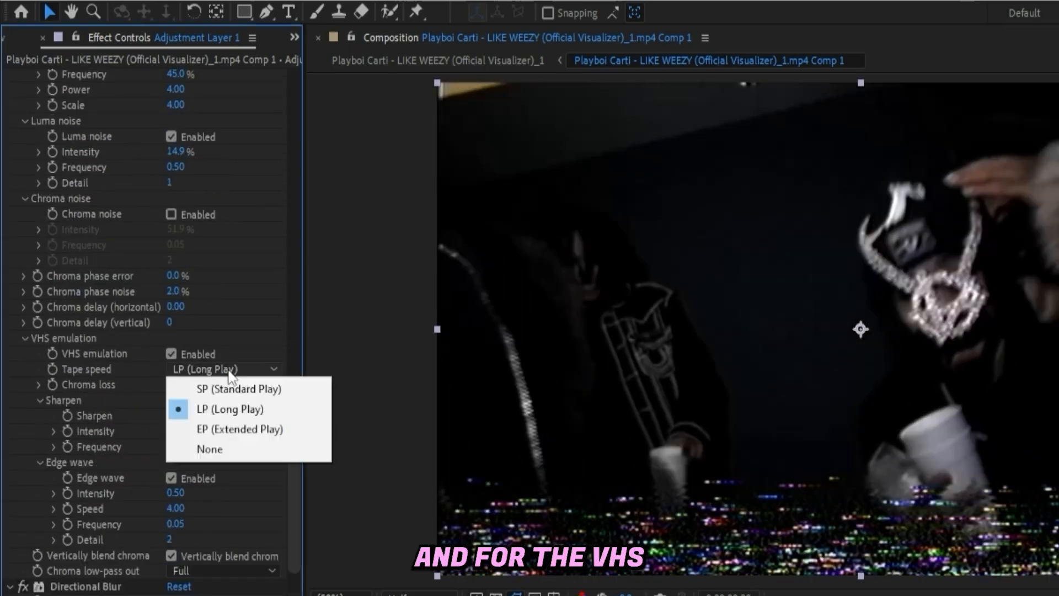
pyautogui.click(121, 390)
pyautogui.click(179, 385)
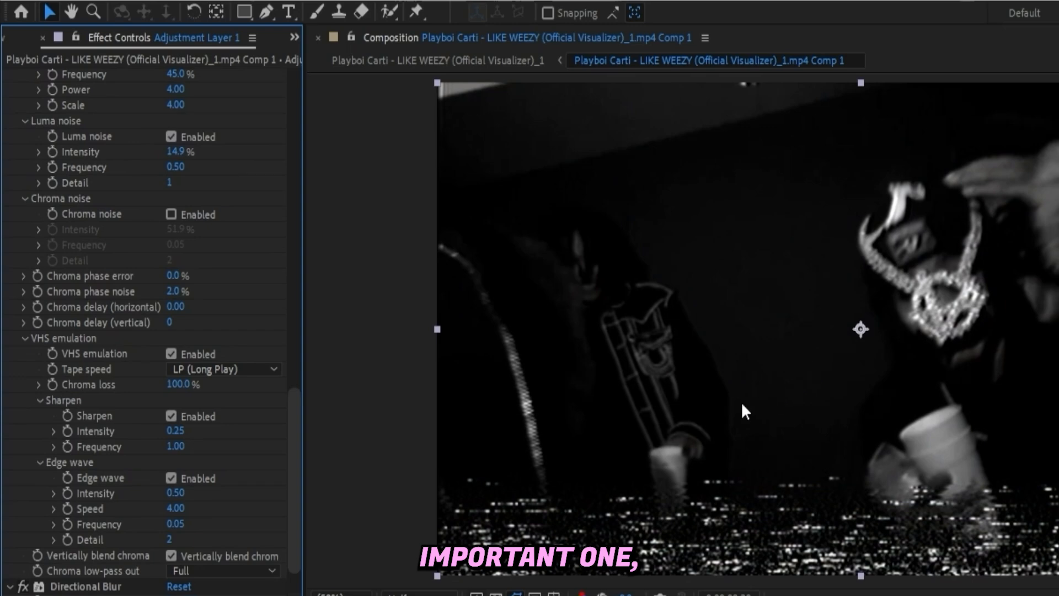
pyautogui.hotkey('ctrl', 'z')
# - Compare the NTSC-rs look by toggling Luma noise off and on and reviewing the Tracking noise values
pyautogui.scroll(-1, 100, 359)
pyautogui.scroll(1, 100, 364)
pyautogui.scroll(4, 131, 365)
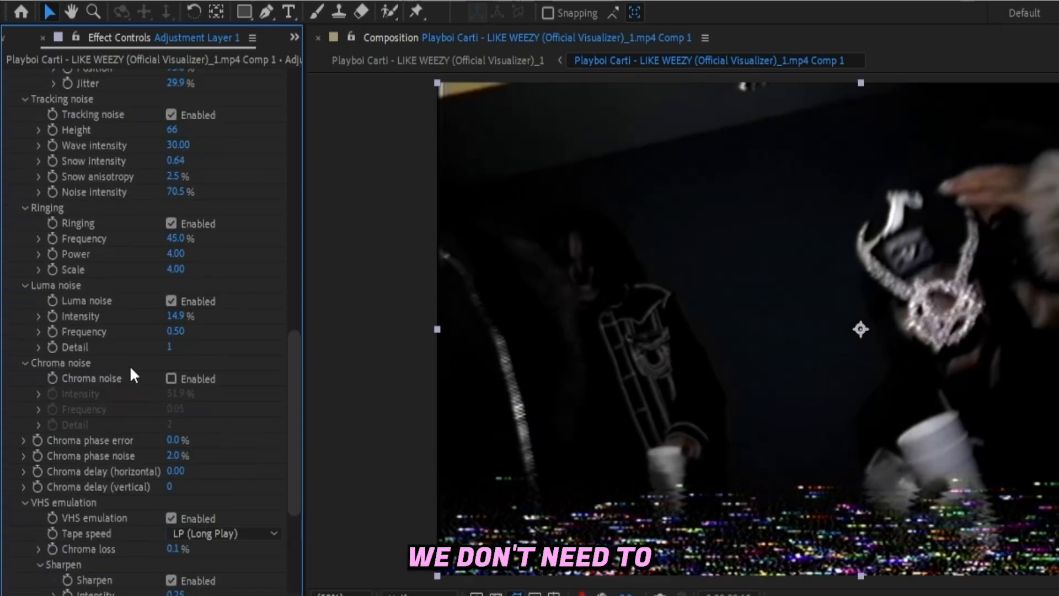
pyautogui.click(183, 302)
pyautogui.click(183, 302)
pyautogui.scroll(3, 142, 275)
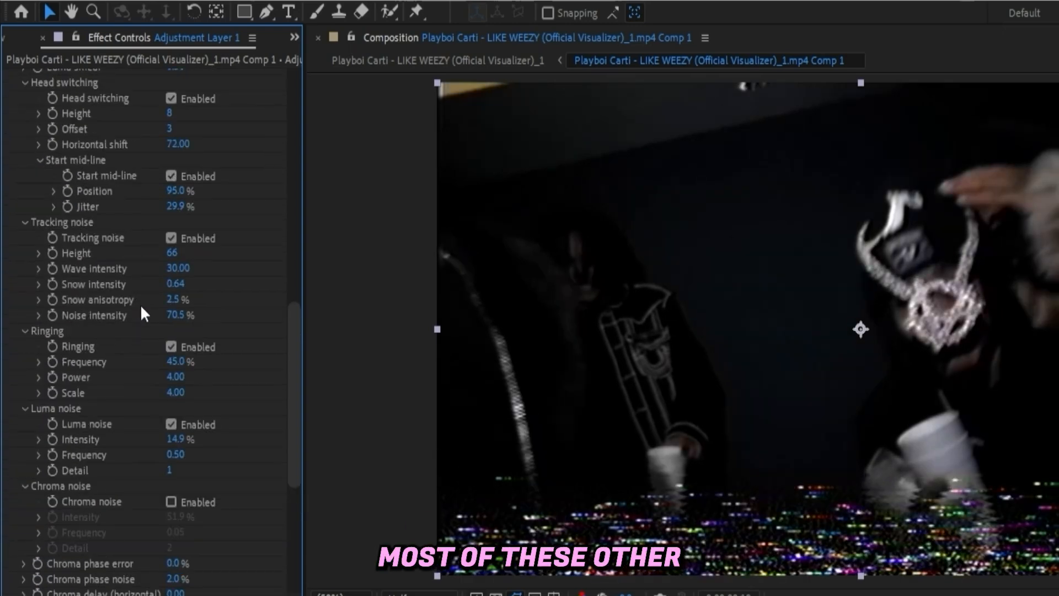
pyautogui.scroll(1, 140, 306)
pyautogui.click(171, 279)
pyautogui.click(171, 279)
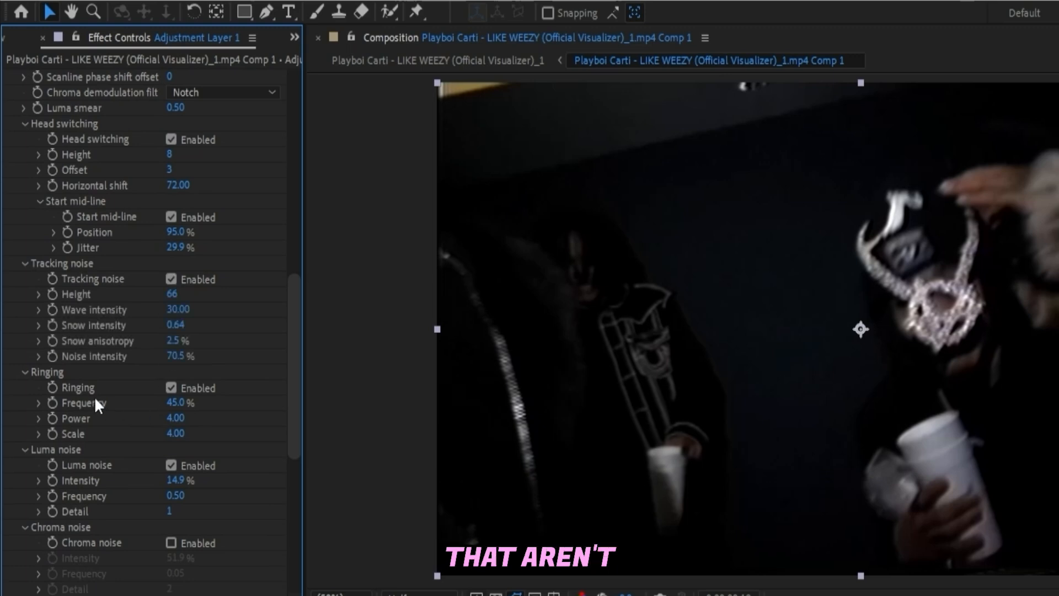
pyautogui.scroll(-3, 83, 396)
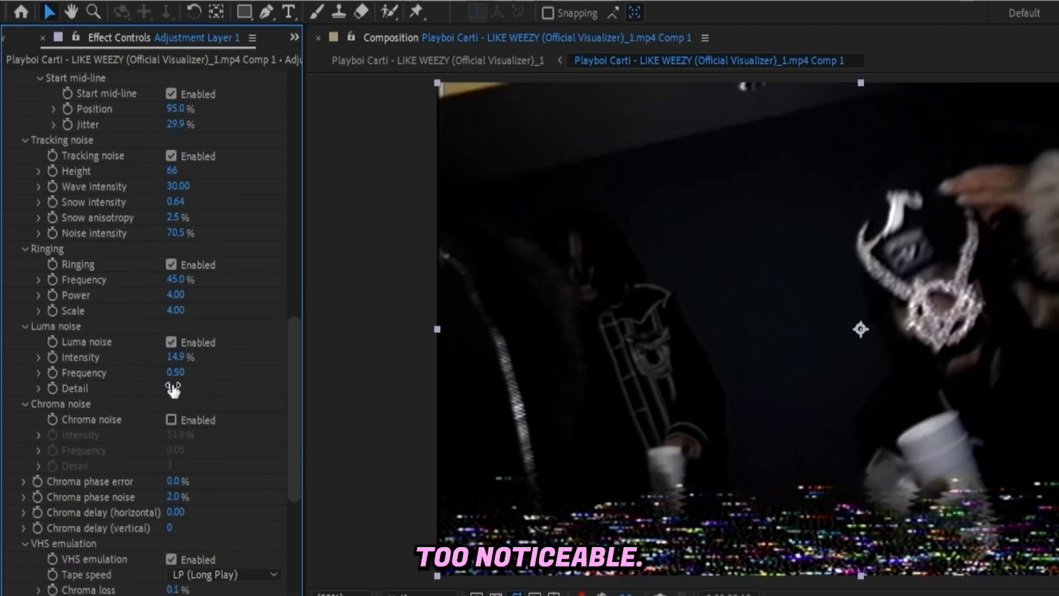
# - Toggle Ringing off and on to compare, then set the Ringing Frequency to 100%
pyautogui.click(185, 264)
pyautogui.click(185, 263)
pyautogui.click(184, 263)
pyautogui.click(184, 264)
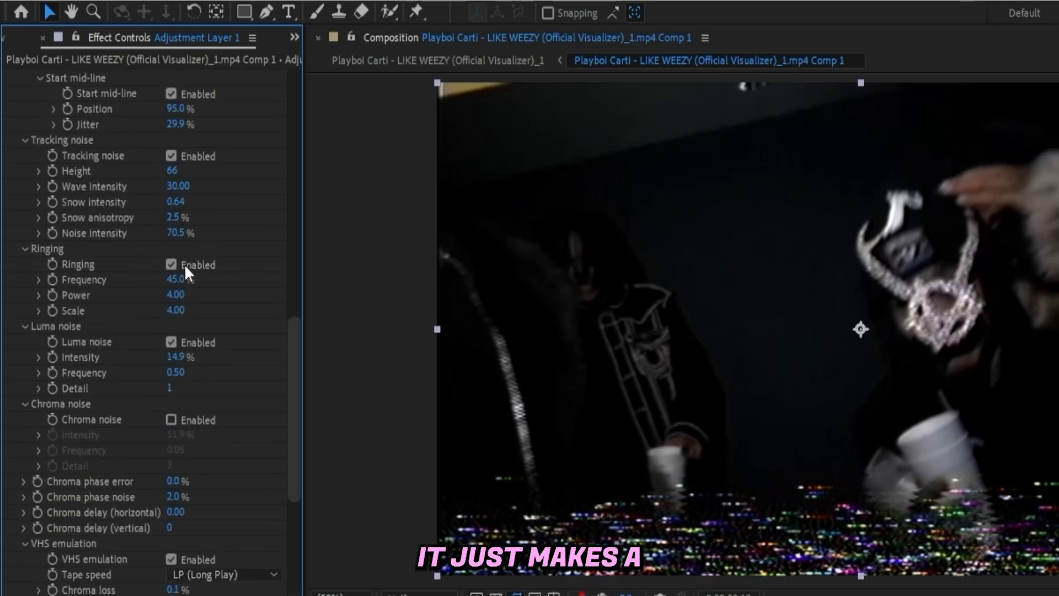
pyautogui.click(184, 263)
pyautogui.click(184, 263)
pyautogui.moveTo(182, 279); pyautogui.dragTo(452, 260)
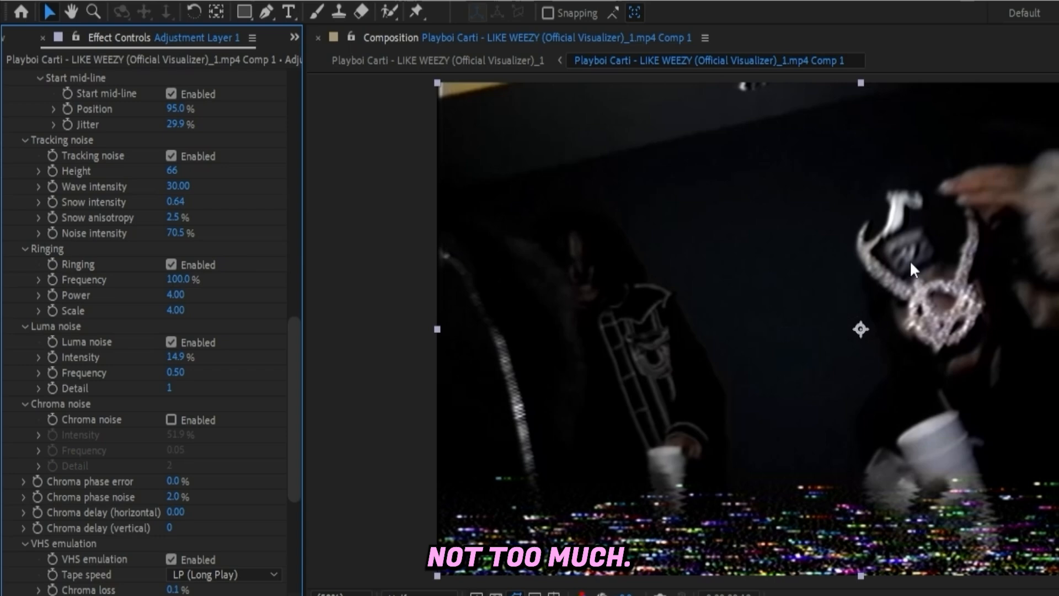
# - Search the effects for Add Grain and apply it to the adjustment layer
pyautogui.scroll(12, 188, 432)
pyautogui.scroll(7, 64, 419)
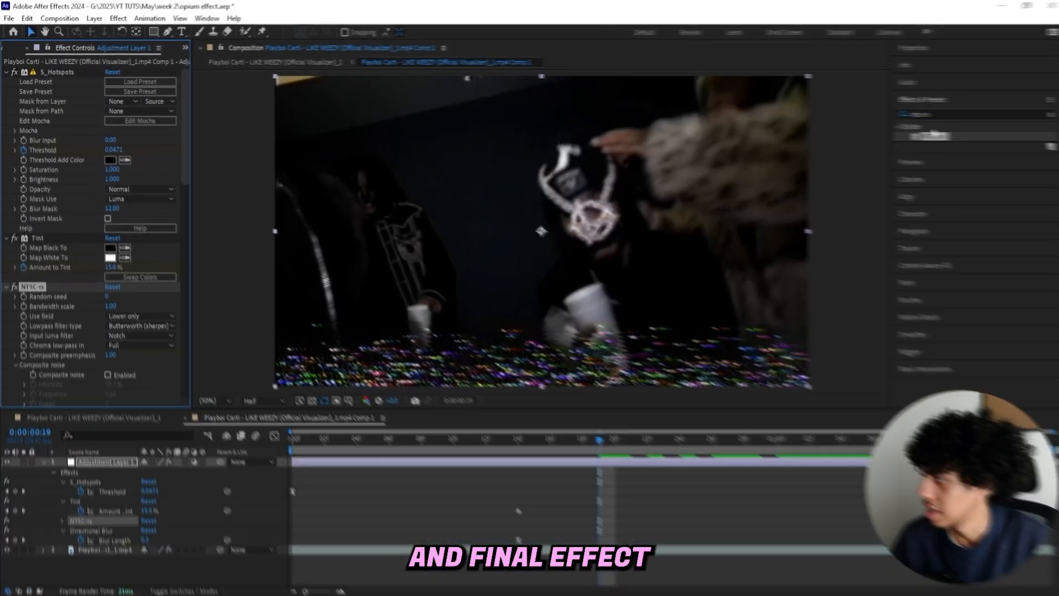
pyautogui.write('add g')
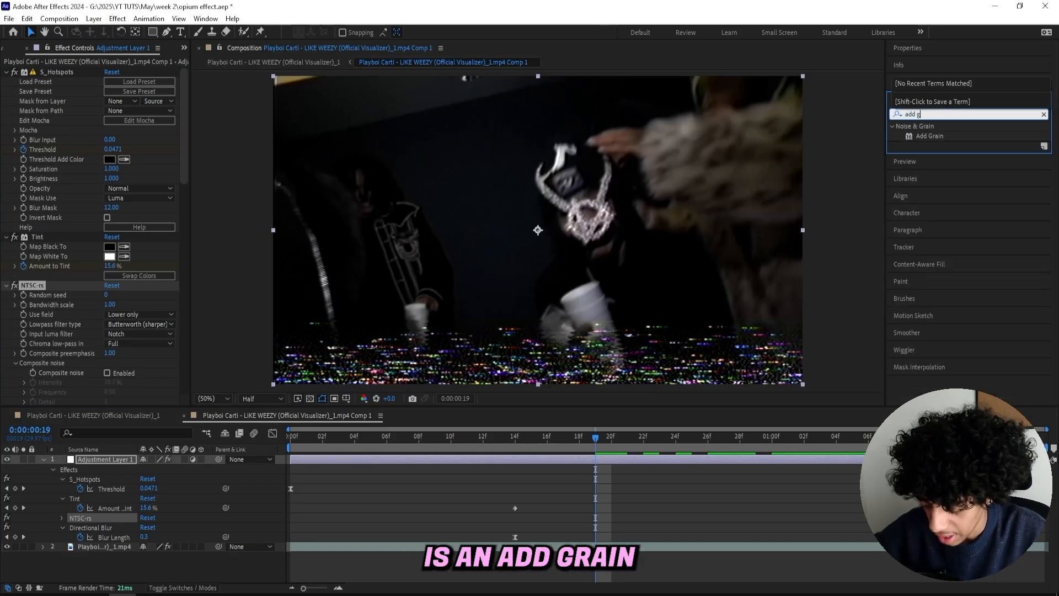
pyautogui.write('rain')
pyautogui.press('Return')
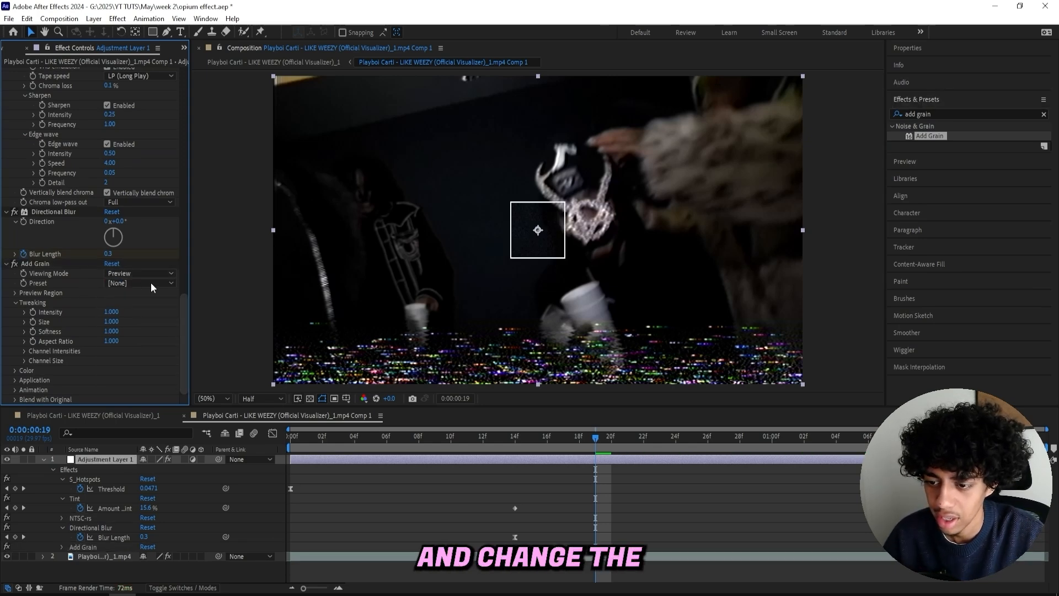
# - Set Add Grain's Viewing Mode to Final Output and keyframe its Intensity at about 1 second
pyautogui.click(141, 310)
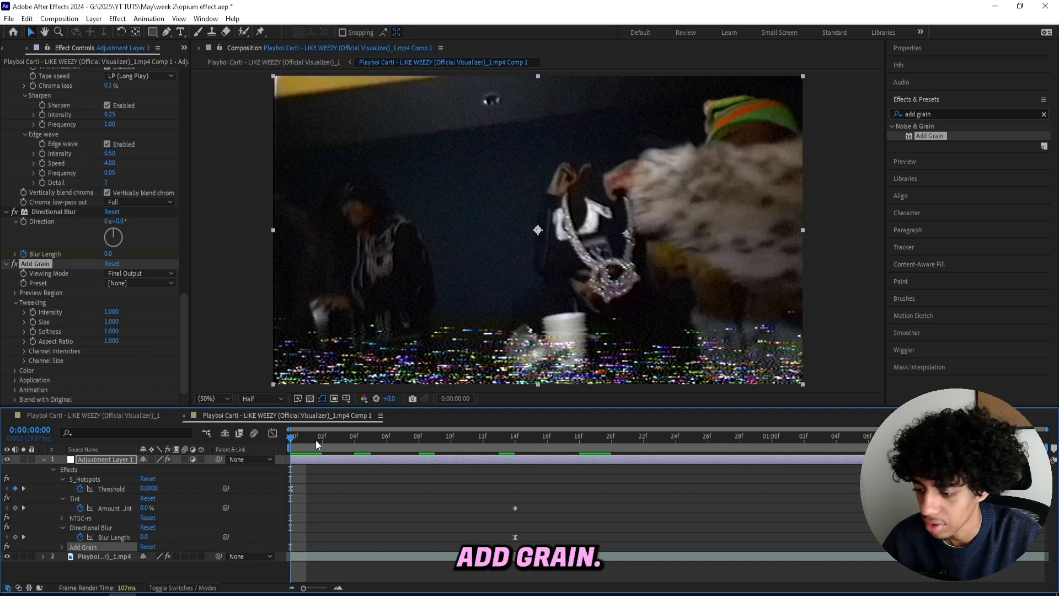
pyautogui.moveTo(315, 439); pyautogui.dragTo(783, 449)
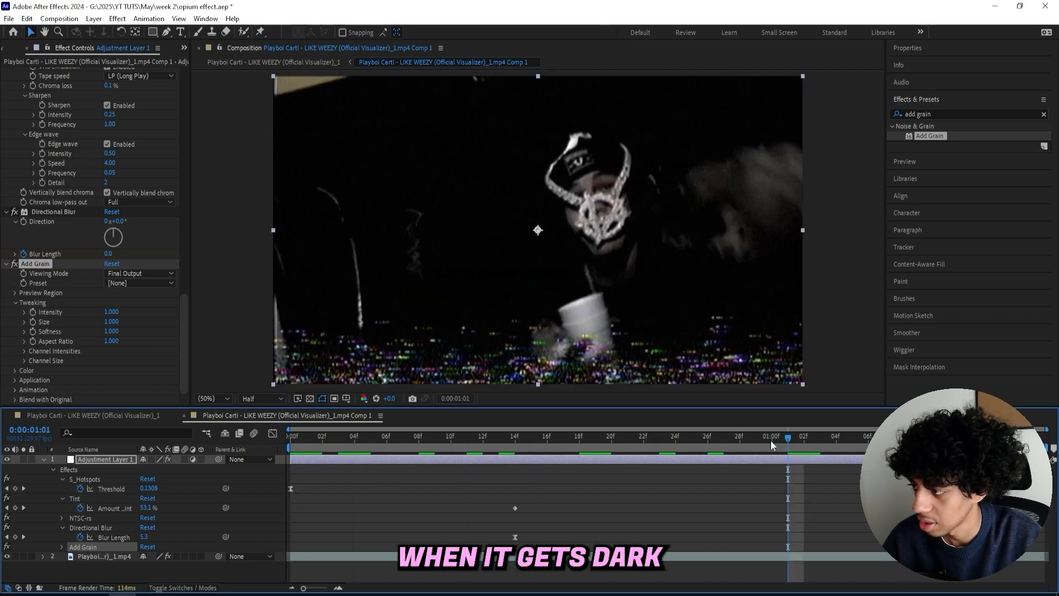
pyautogui.click(34, 312)
# - At frame 3, set the Add Grain Intensity to 0 and play the preview
pyautogui.moveTo(418, 438); pyautogui.dragTo(338, 439)
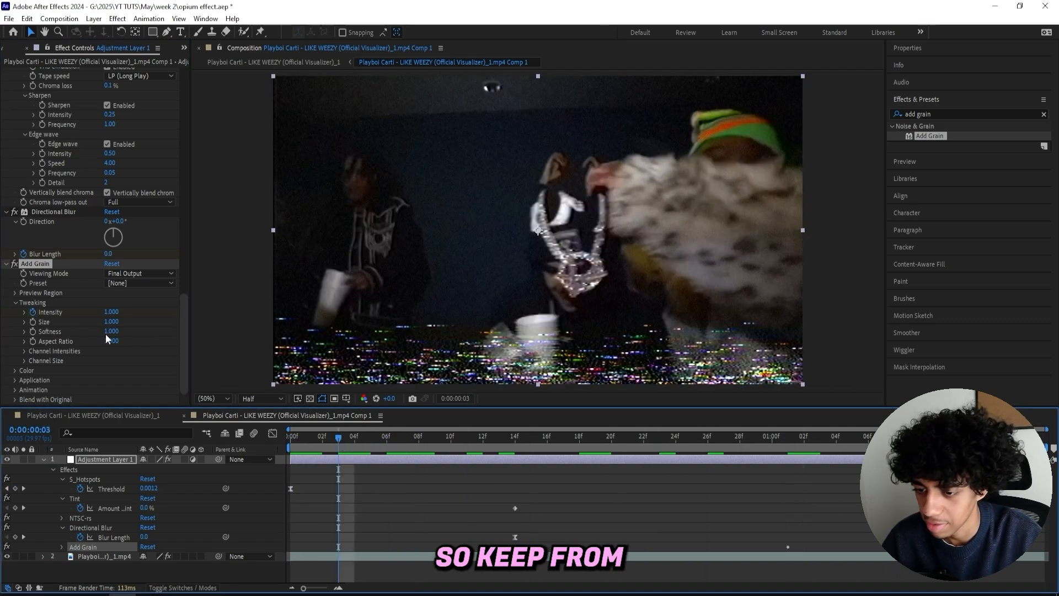
pyautogui.click(111, 312)
pyautogui.press('Return')
pyautogui.press('space')
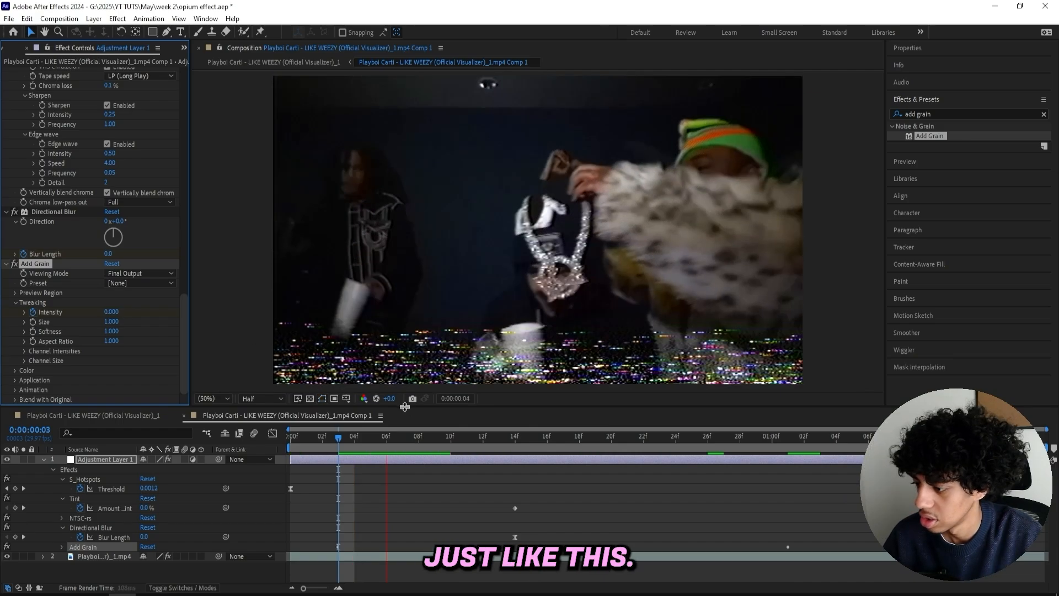